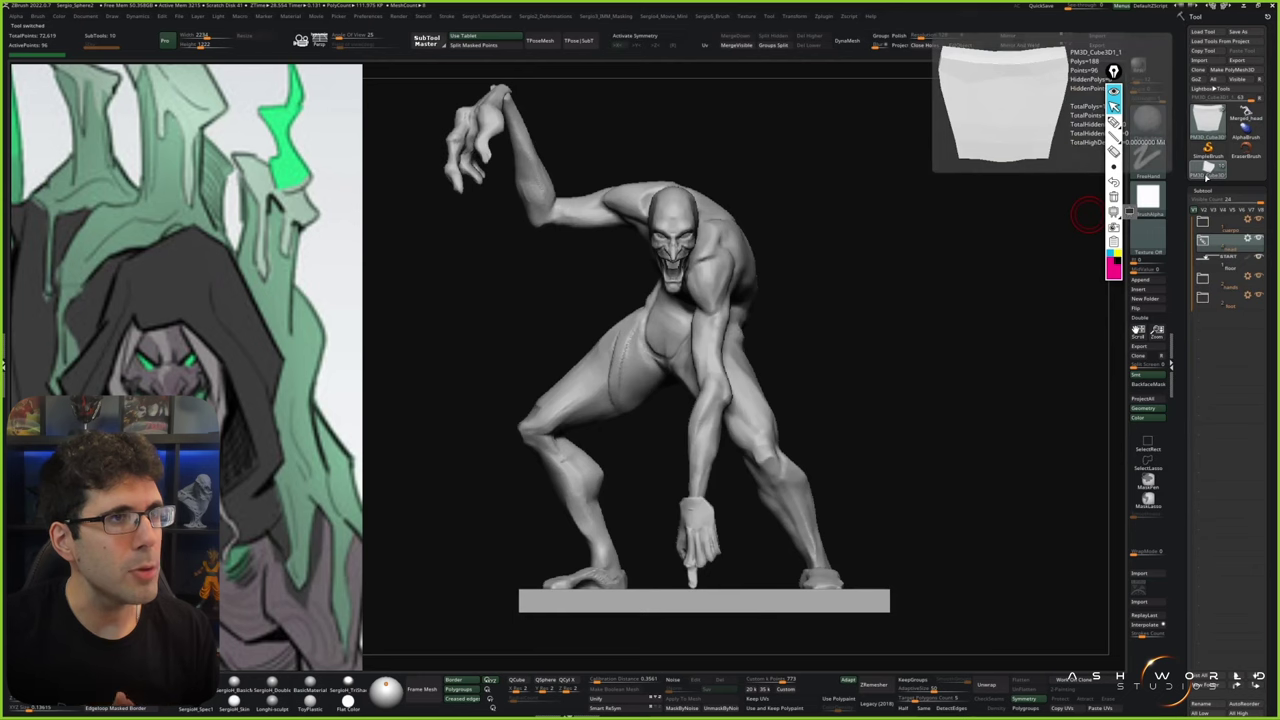
pyautogui.click(1218, 175)
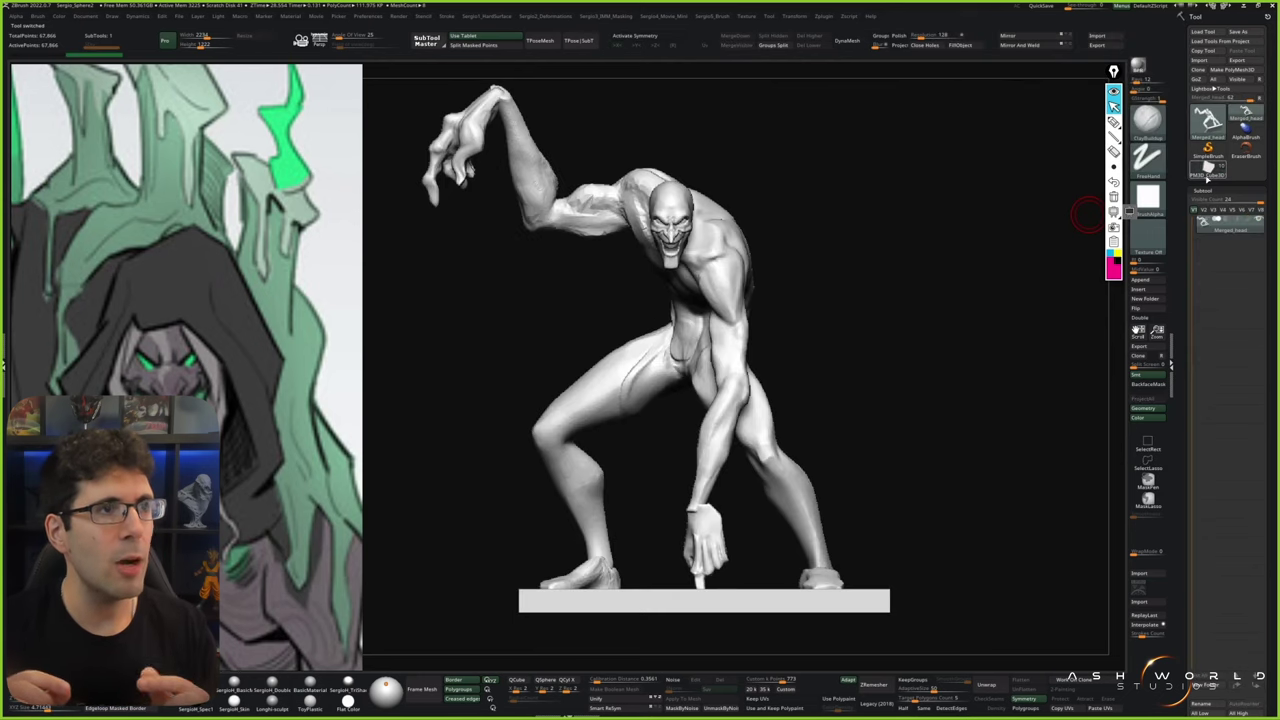
pyautogui.click(1210, 165)
pyautogui.click(1218, 175)
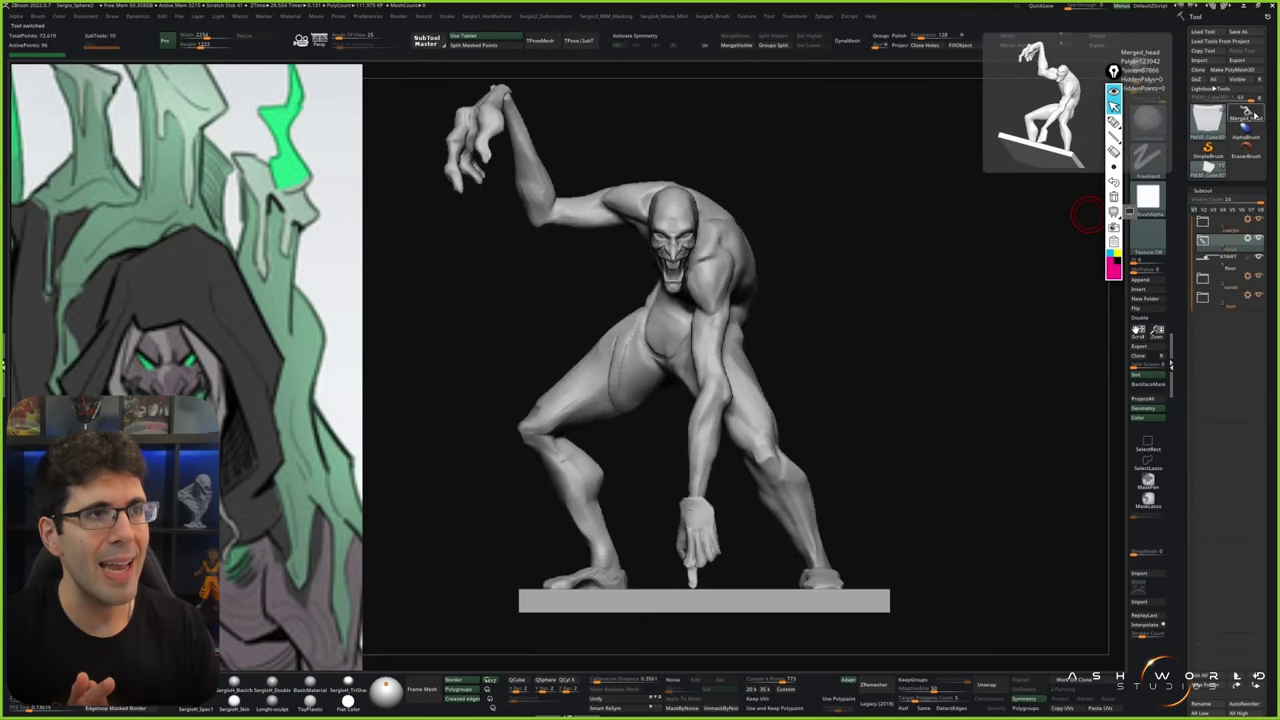
pyautogui.click(1210, 165)
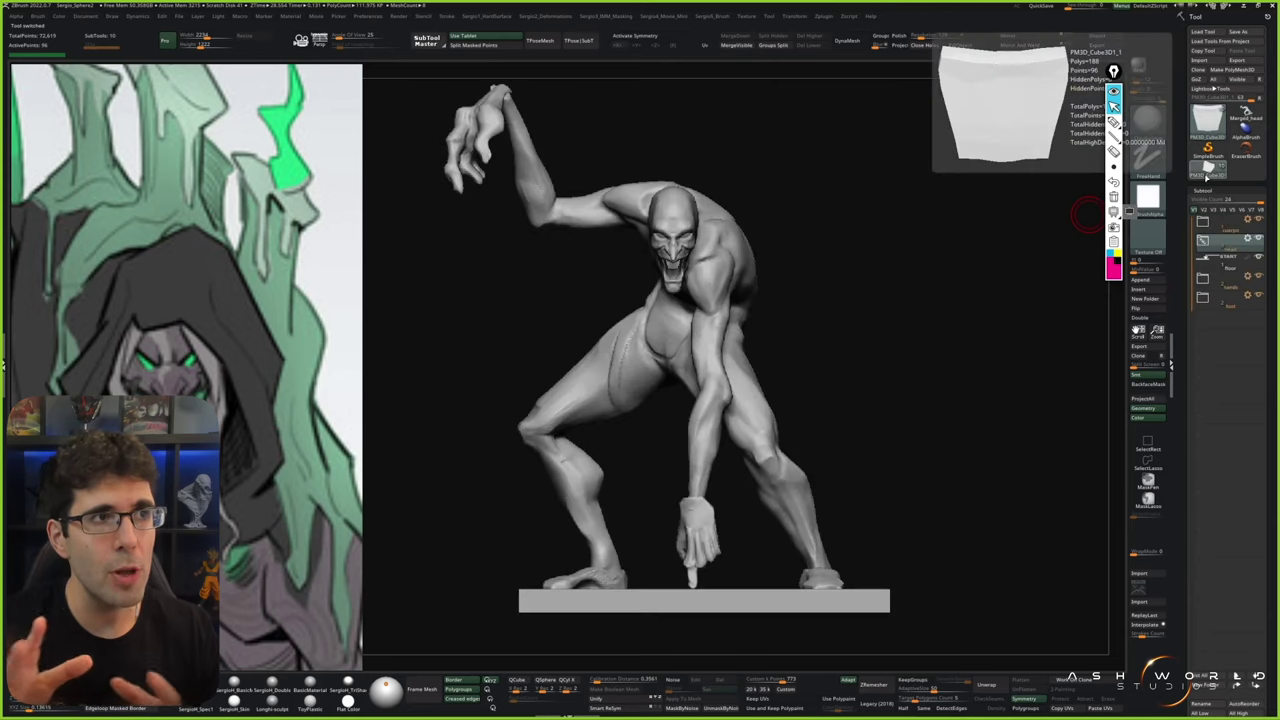
pyautogui.click(1220, 174)
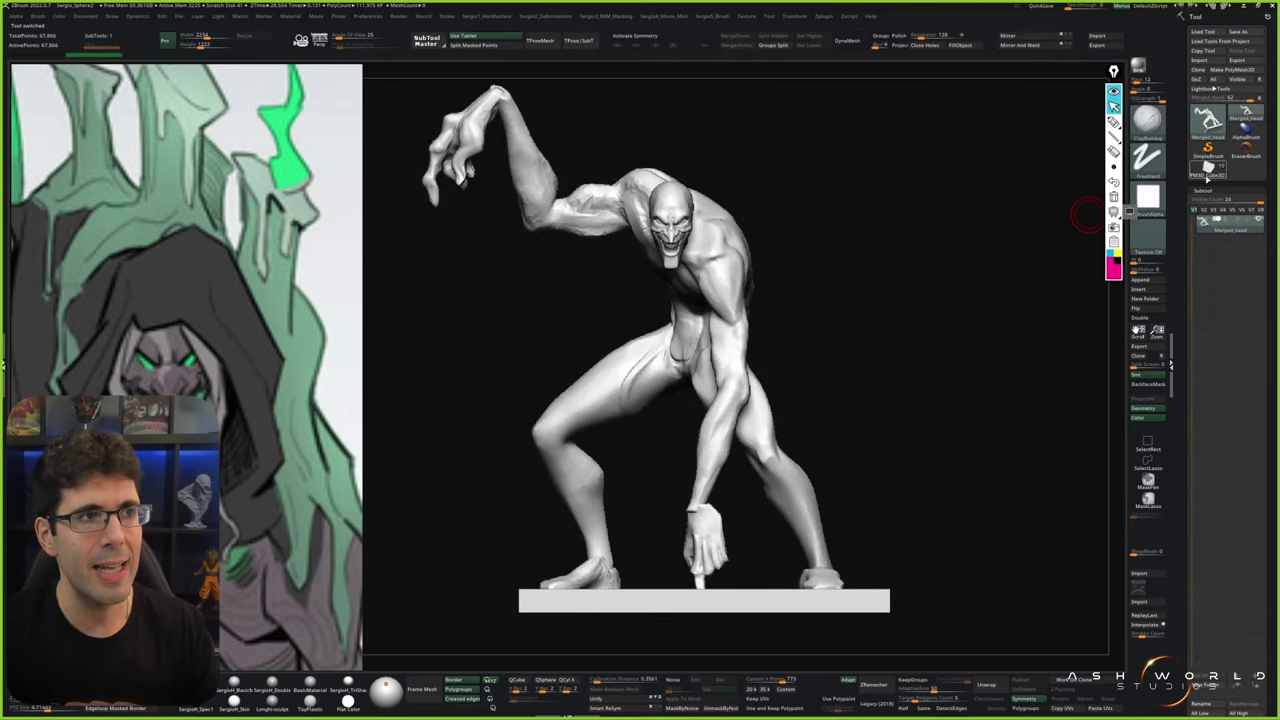
pyautogui.click(1210, 165)
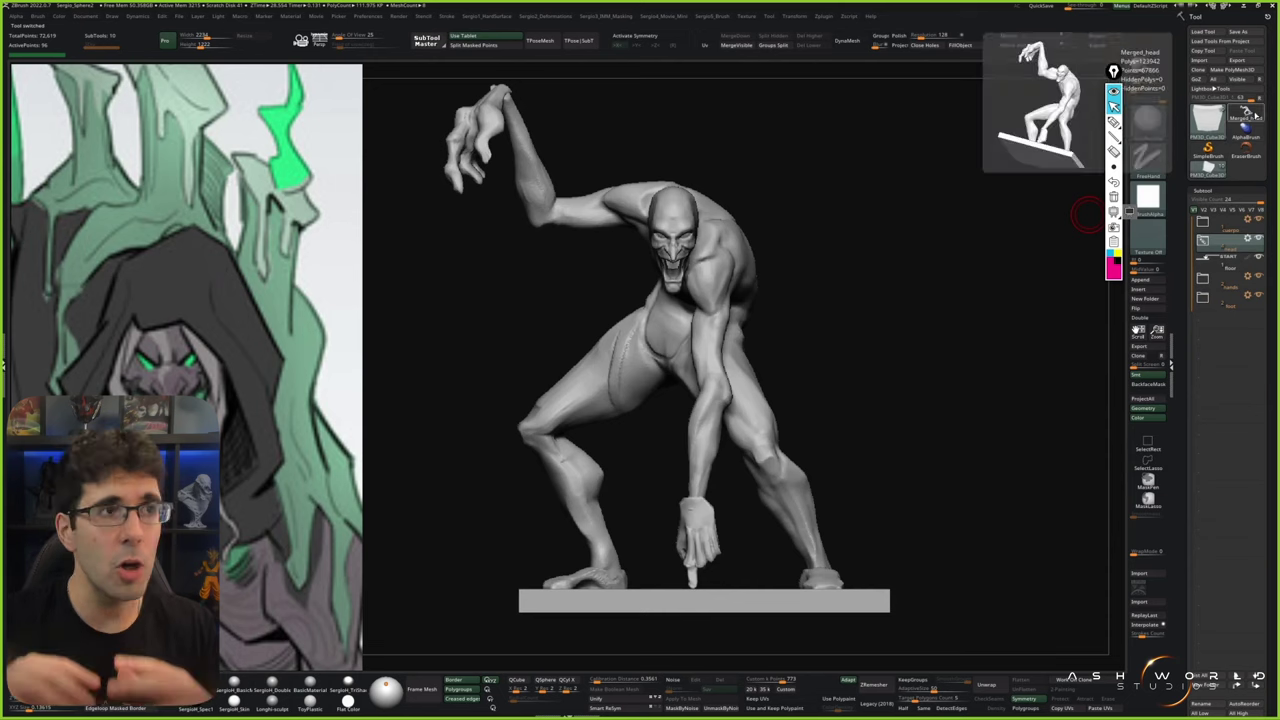
pyautogui.click(1215, 170)
pyautogui.click(1208, 170)
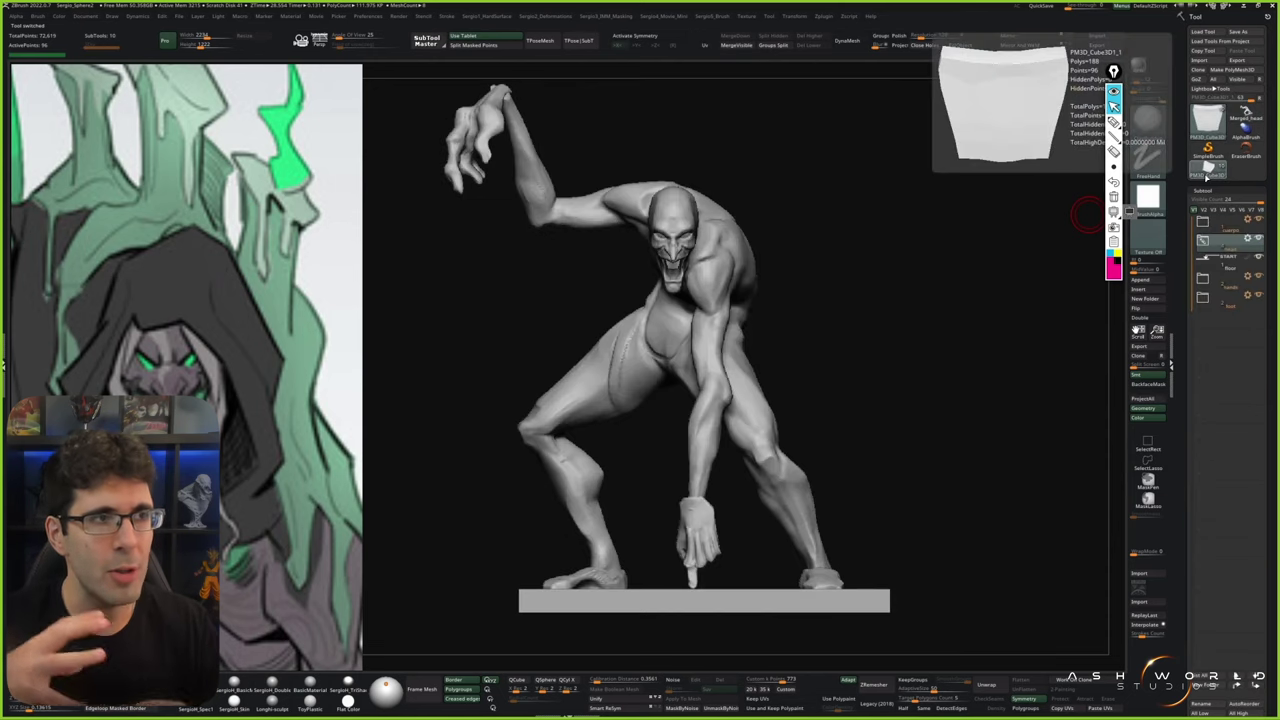
pyautogui.click(1208, 165)
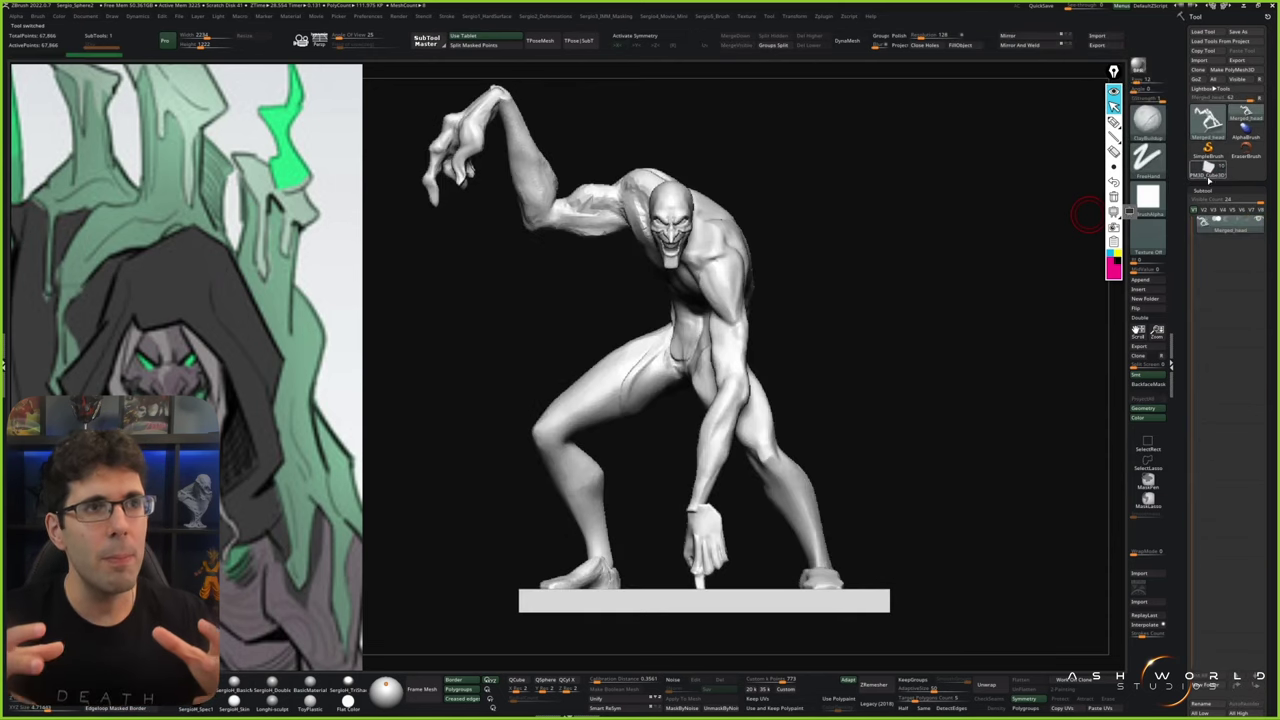
pyautogui.click(1208, 165)
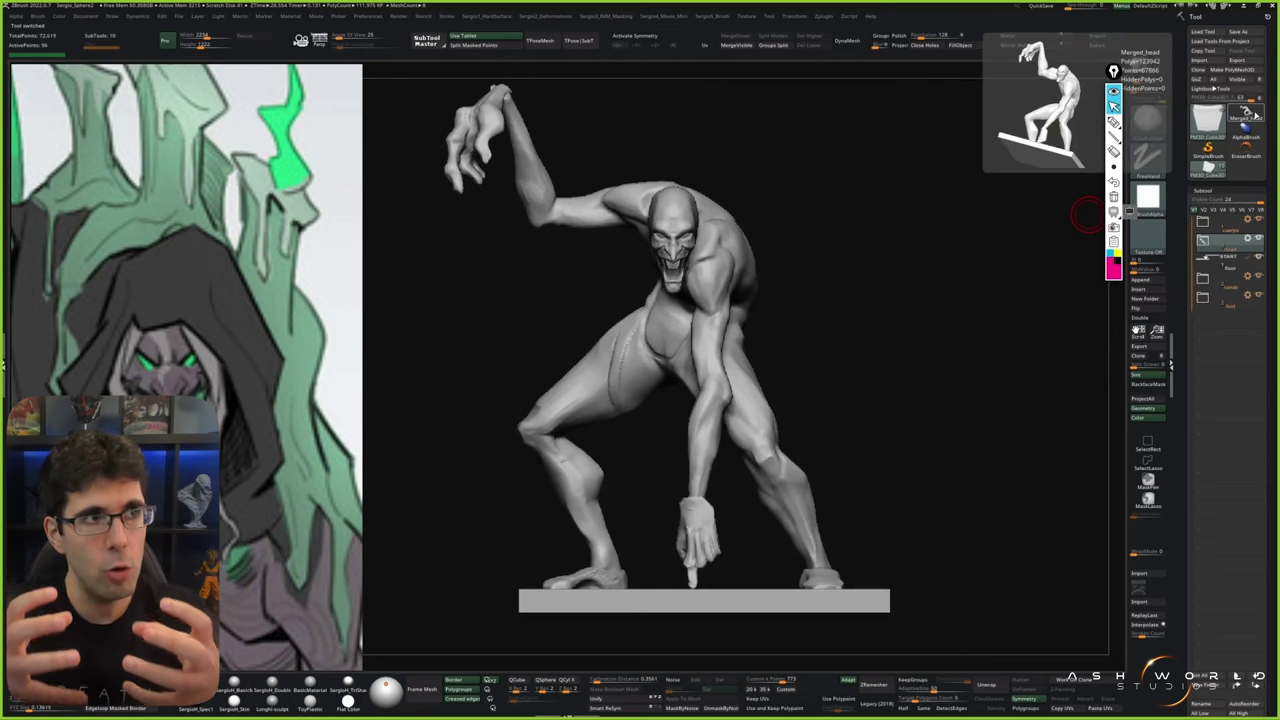
pyautogui.click(1238, 136)
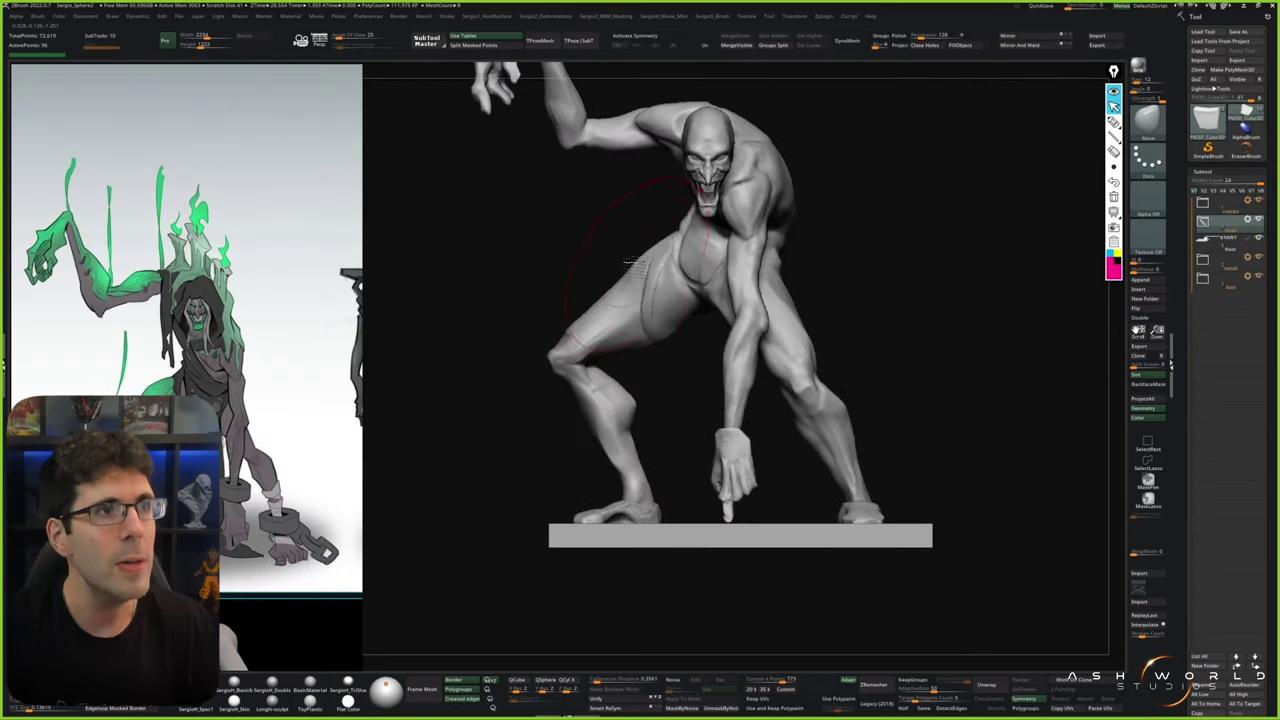
# Orbit the figure through side and front three-quarter views, then switch to the Move brush
pyautogui.moveTo(620, 305)
pyautogui.mouseDown(button='right')
pyautogui.moveTo(470, 380)
pyautogui.moveTo(529, 429)
pyautogui.moveTo(604, 303)
pyautogui.moveTo(634, 312)
pyautogui.mouseUp(button='right')
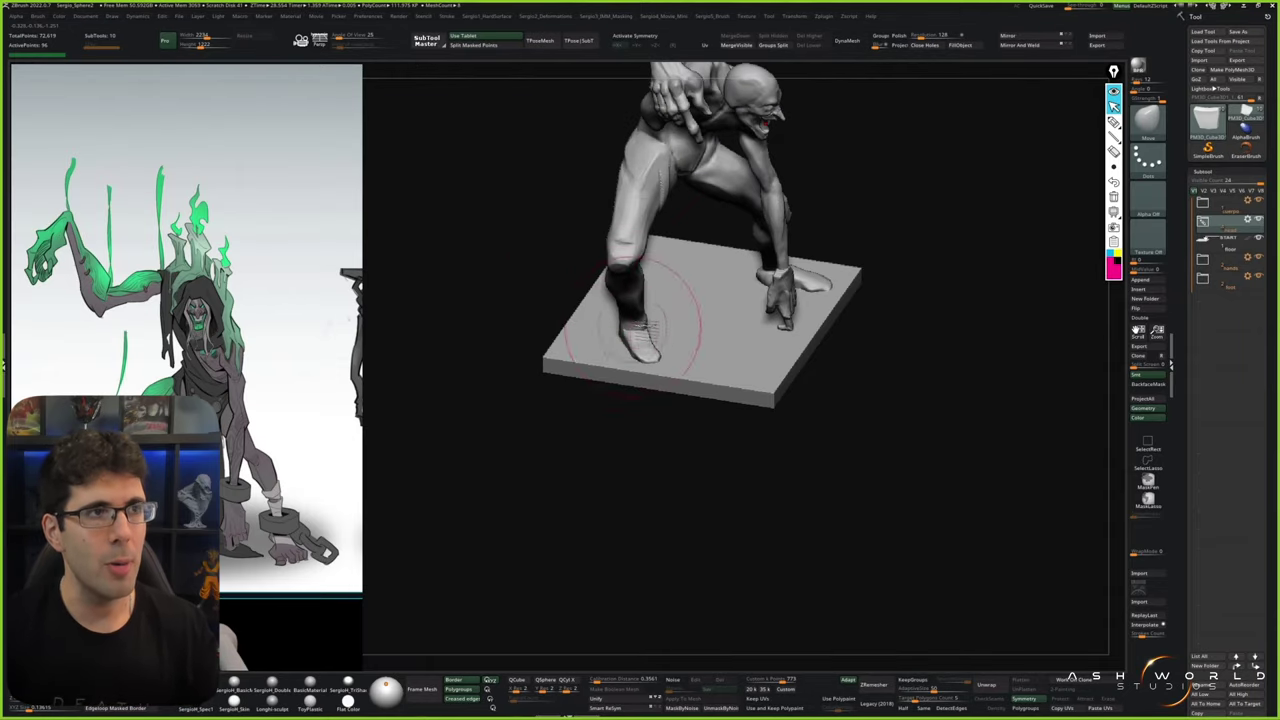
pyautogui.moveTo(636, 310); pyautogui.dragTo(710, 338, button='right')
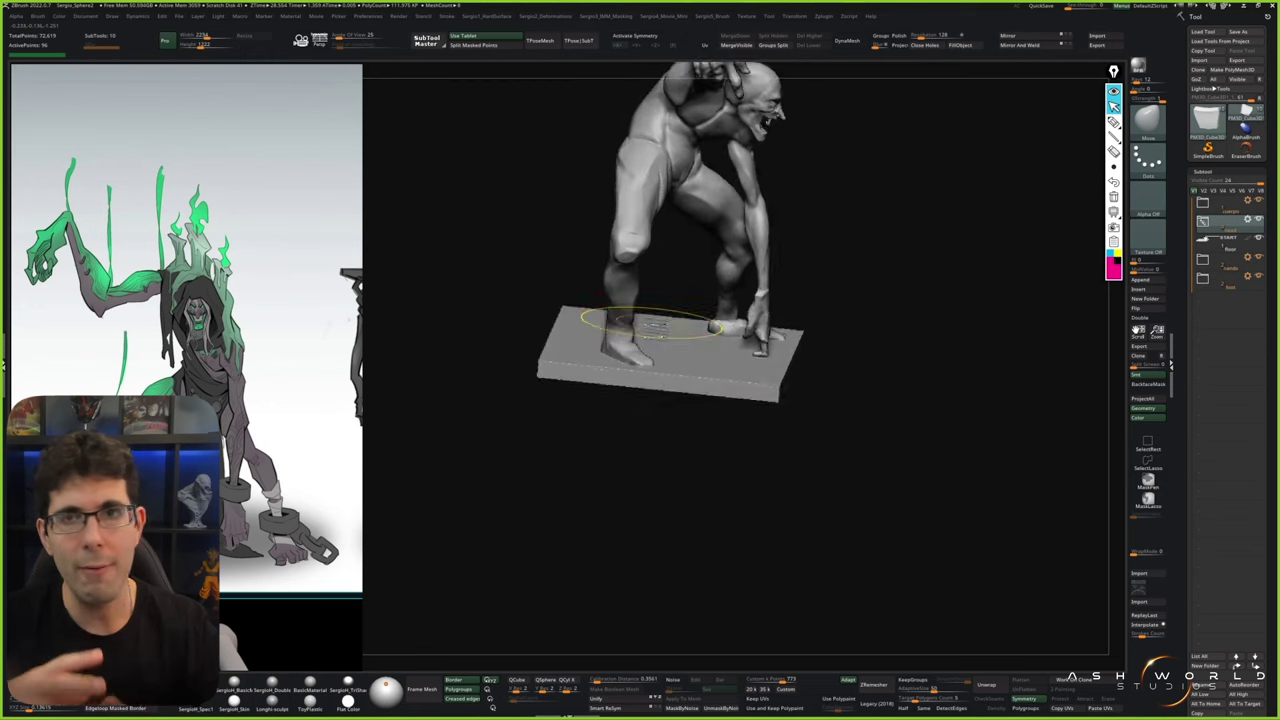
pyautogui.moveTo(710, 258)
pyautogui.mouseDown(button='right')
pyautogui.moveTo(766, 306)
pyautogui.moveTo(789, 306)
pyautogui.moveTo(887, 214)
pyautogui.mouseUp(button='right')
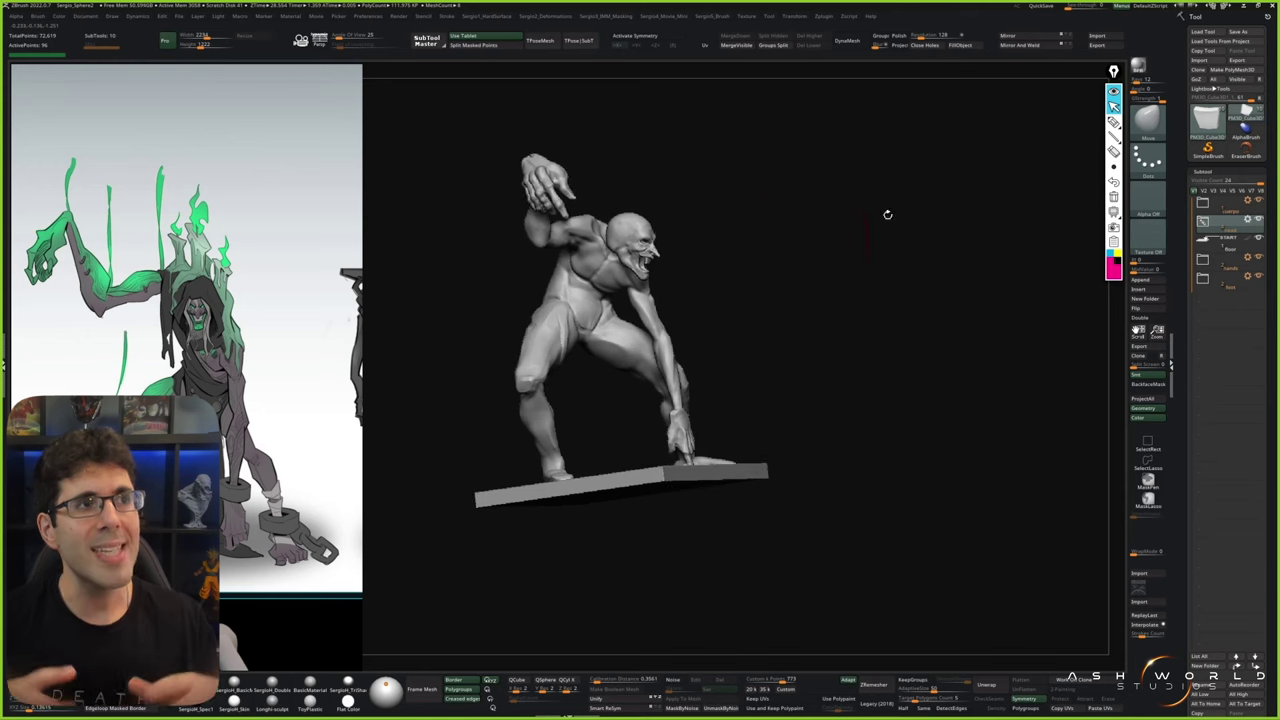
pyautogui.press('m')
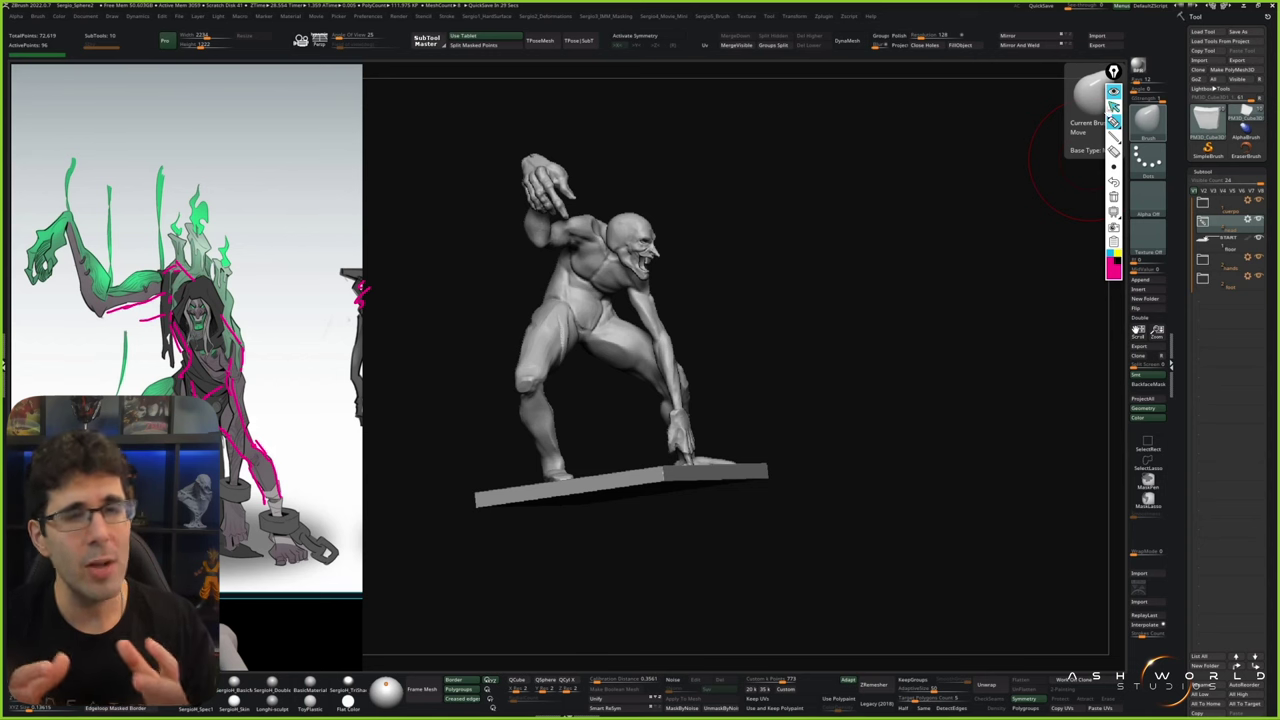
# Orbit through front, back, side and top views, then Alt-click the foot to select its subtool
pyautogui.moveTo(1065, 152); pyautogui.dragTo(600, 185)
pyautogui.scroll(3, 622, 203)
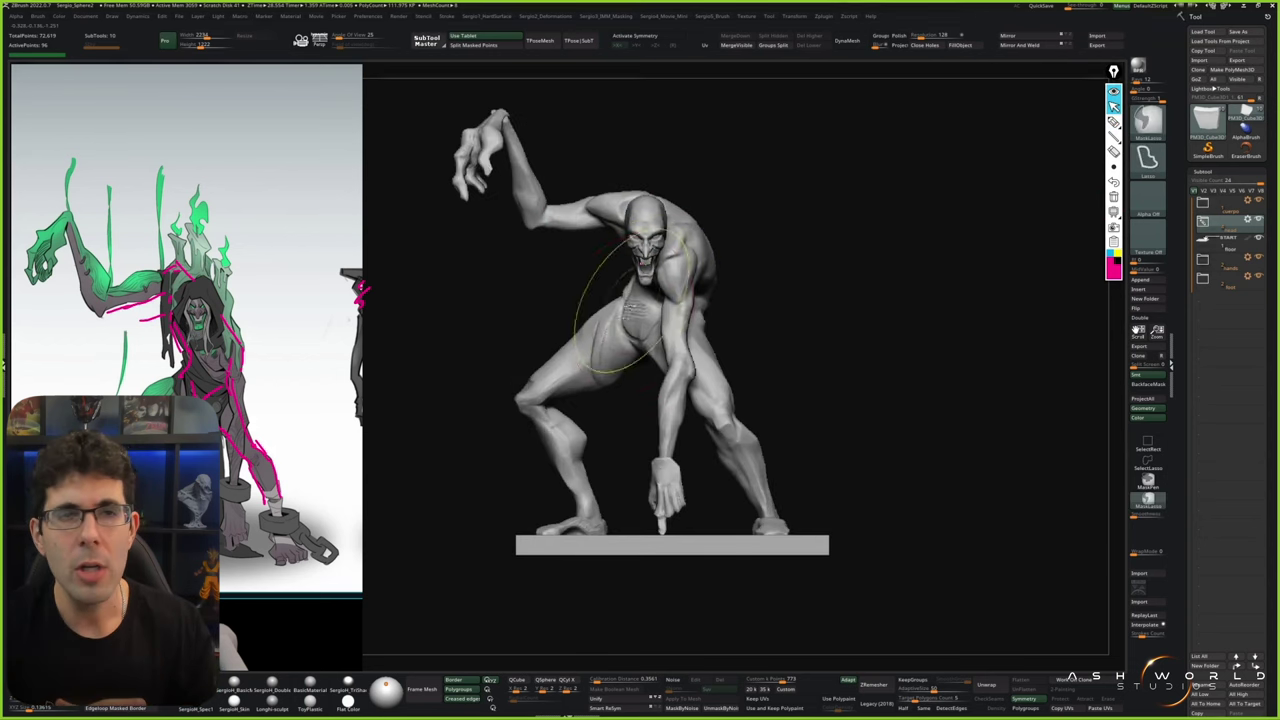
pyautogui.moveTo(620, 318)
pyautogui.mouseDown(button='right')
pyautogui.moveTo(660, 325)
pyautogui.moveTo(676, 282)
pyautogui.moveTo(651, 277)
pyautogui.moveTo(655, 308)
pyautogui.moveTo(693, 289)
pyautogui.mouseUp(button='right')
pyautogui.moveTo(700, 352); pyautogui.dragTo(714, 314, button='right')
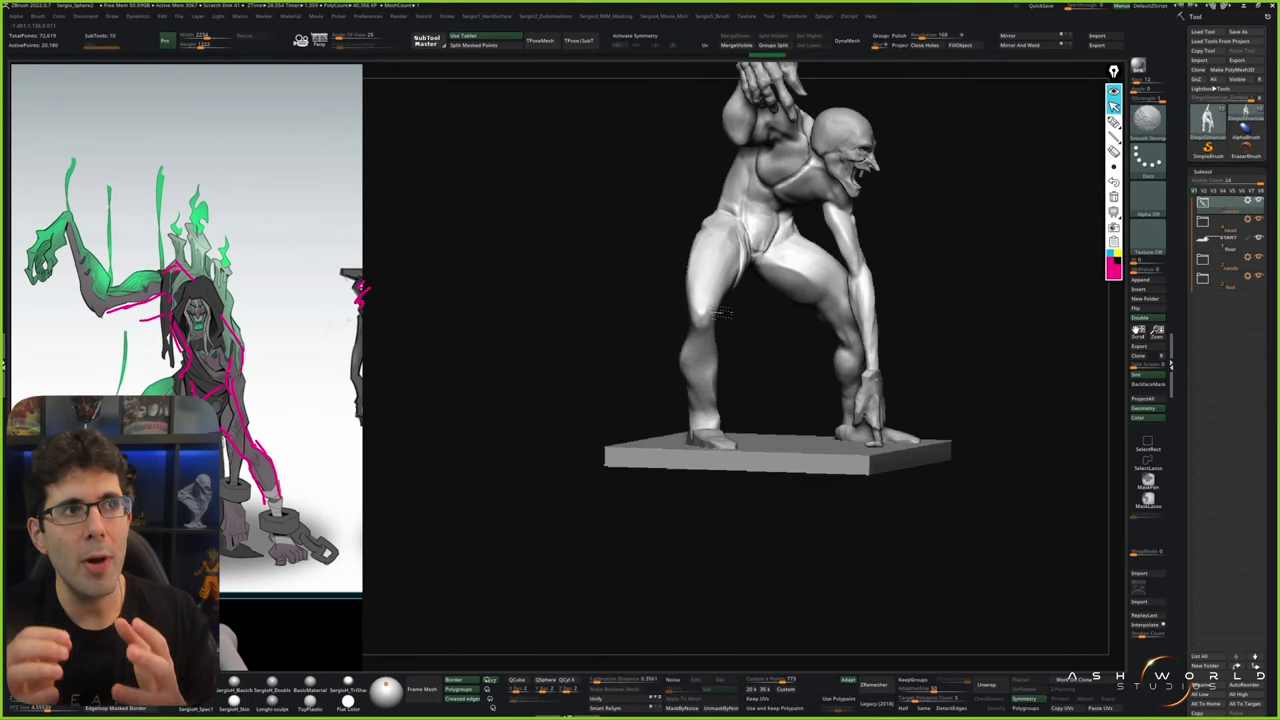
pyautogui.moveTo(690, 388)
pyautogui.mouseDown(button='right')
pyautogui.moveTo(752, 381)
pyautogui.moveTo(740, 362)
pyautogui.moveTo(705, 354)
pyautogui.mouseUp(button='right')
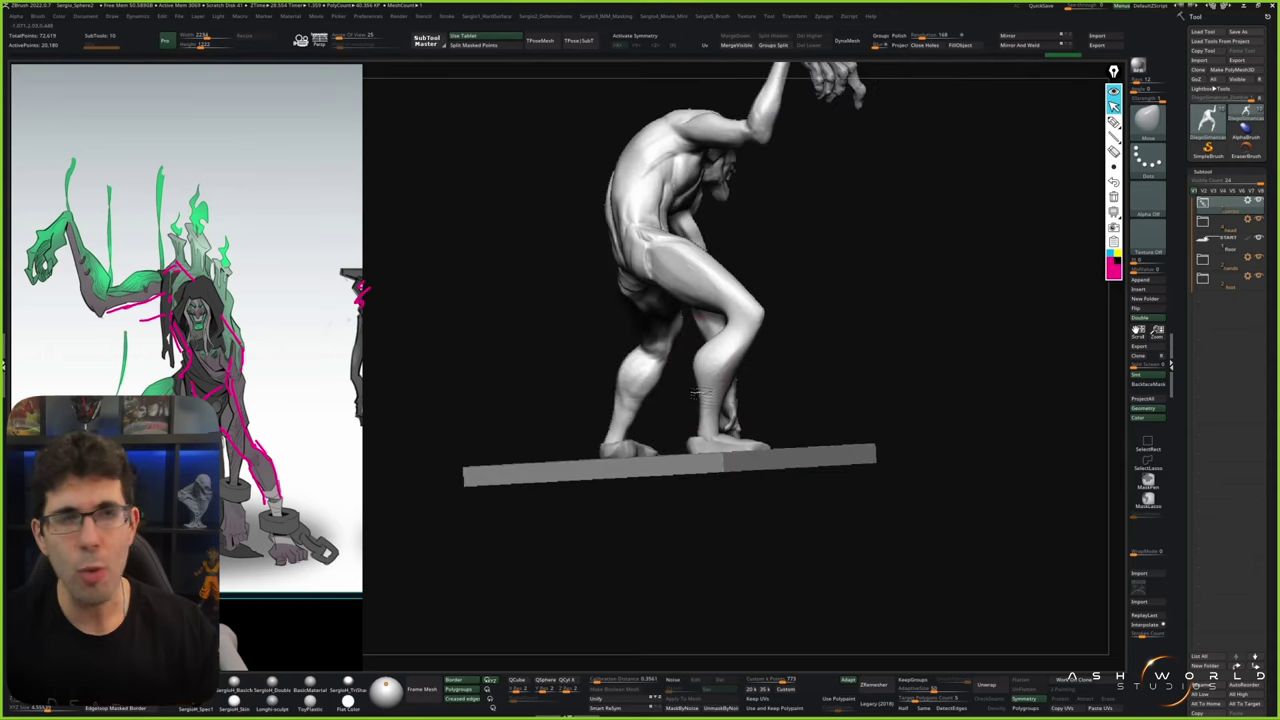
pyautogui.moveTo(703, 423); pyautogui.dragTo(713, 343, button='right')
pyautogui.moveTo(707, 323); pyautogui.dragTo(707, 290, button='right')
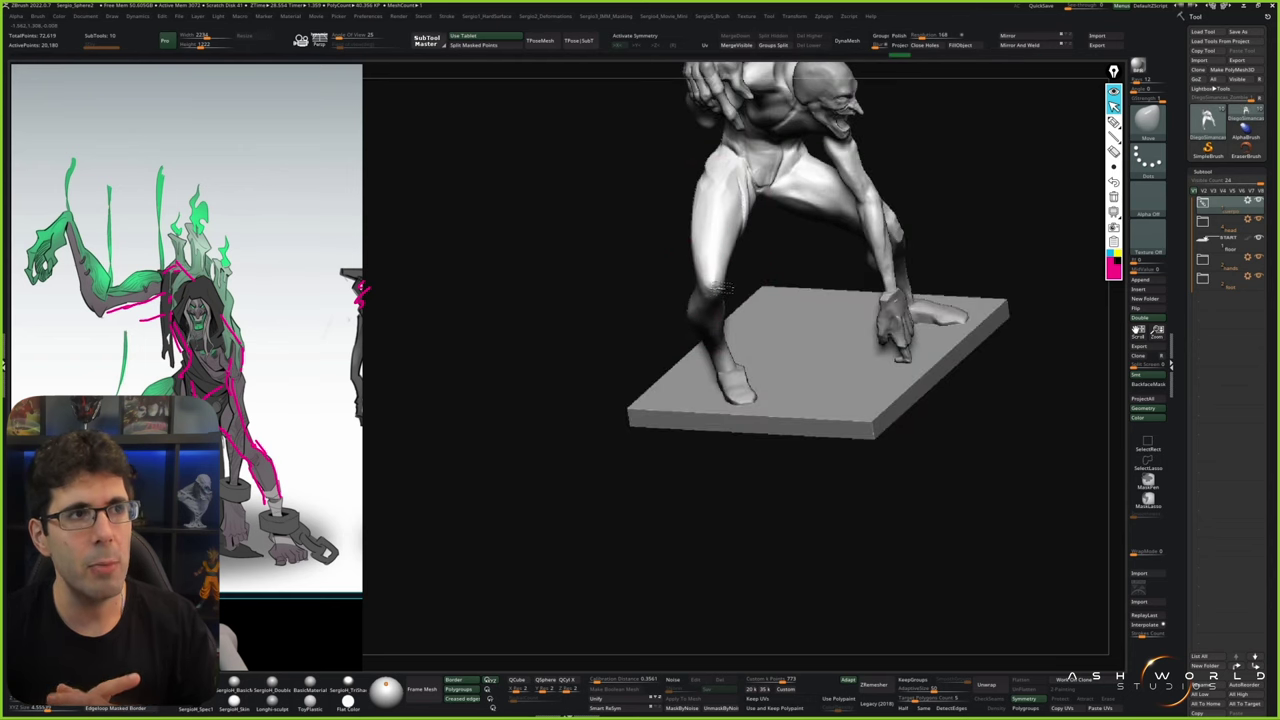
pyautogui.keyDown('alt'); pyautogui.click(742, 367); pyautogui.keyUp('alt')
pyautogui.moveTo(742, 367)
pyautogui.mouseDown(button='right')
pyautogui.moveTo(690, 350)
pyautogui.moveTo(660, 372)
pyautogui.moveTo(720, 362)
pyautogui.moveTo(805, 315)
pyautogui.moveTo(850, 262)
pyautogui.moveTo(738, 355)
pyautogui.moveTo(756, 352)
pyautogui.moveTo(732, 340)
pyautogui.moveTo(748, 357)
pyautogui.moveTo(738, 322)
pyautogui.mouseUp(button='right')
# Solo the shoe subtool to inspect it, then unhide the full figure and base
pyautogui.moveTo(765, 280)
pyautogui.mouseDown(button='right')
pyautogui.moveTo(770, 315)
pyautogui.moveTo(740, 380)
pyautogui.mouseUp(button='right')
pyautogui.keyDown('ctrl'); pyautogui.keyDown('shift'); pyautogui.click(675, 407); pyautogui.keyUp('shift'); pyautogui.keyUp('ctrl')
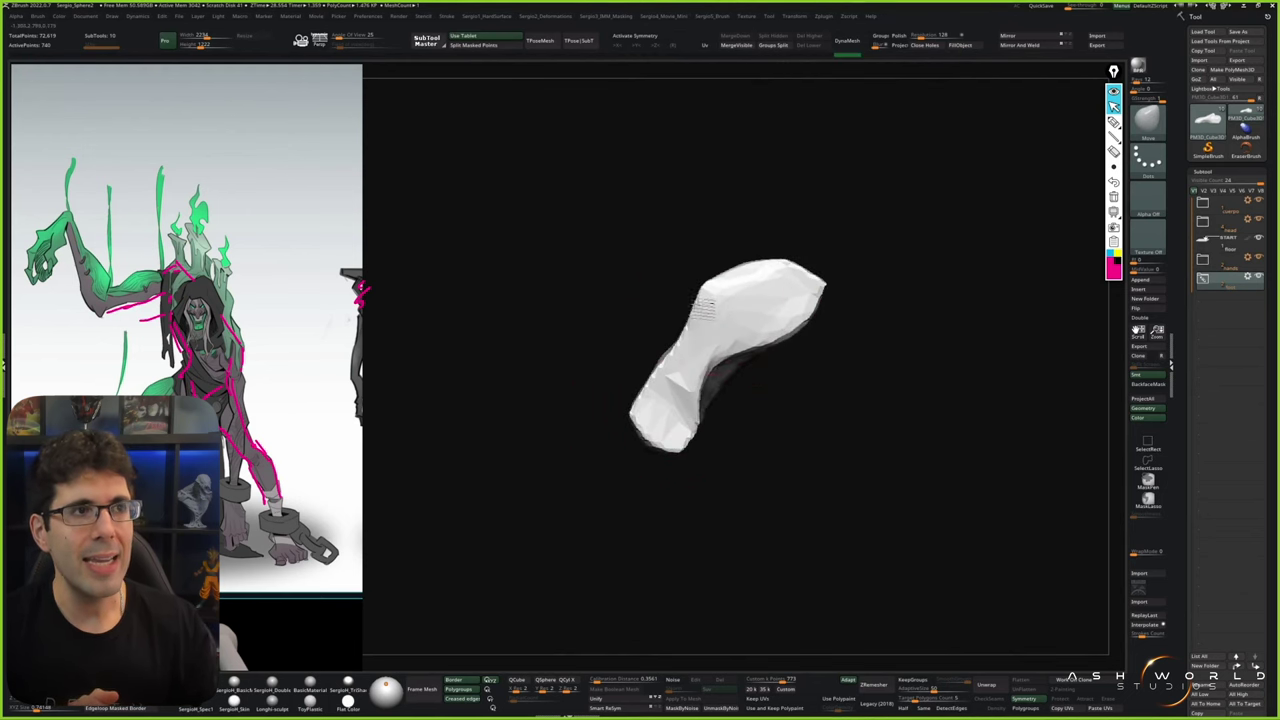
pyautogui.moveTo(650, 435)
pyautogui.mouseDown(button='right')
pyautogui.moveTo(734, 409)
pyautogui.moveTo(858, 318)
pyautogui.moveTo(749, 274)
pyautogui.moveTo(675, 312)
pyautogui.moveTo(686, 271)
pyautogui.mouseUp(button='right')
pyautogui.keyDown('ctrl'); pyautogui.keyDown('shift'); pyautogui.click(734, 409); pyautogui.keyUp('shift'); pyautogui.keyUp('ctrl')
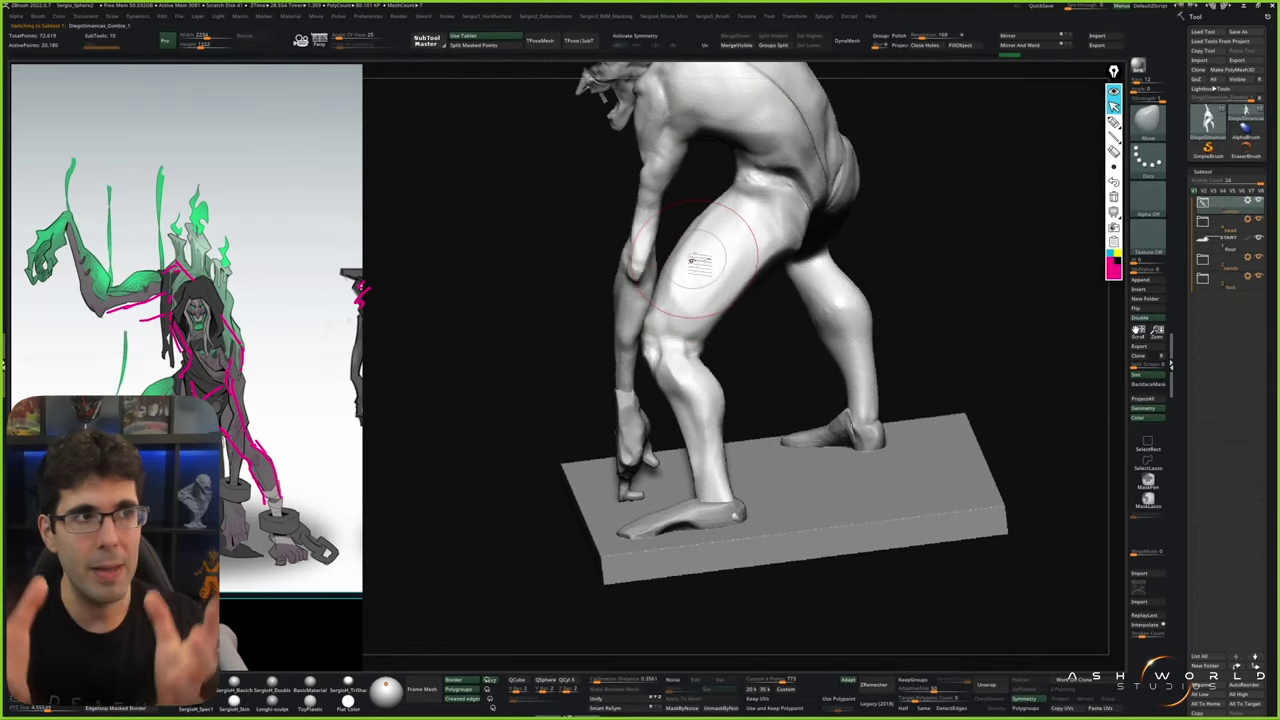
# Turn on Polyframe and hide the base subtool to examine the isolated leg
pyautogui.press('w')
pyautogui.hotkey('shift', 'f')
pyautogui.hotkey('shift', 'f')
pyautogui.keyDown('ctrl'); pyautogui.keyDown('shift'); pyautogui.click(726, 254); pyautogui.keyUp('shift'); pyautogui.keyUp('ctrl')
pyautogui.moveTo(726, 254)
pyautogui.mouseDown(button='right')
pyautogui.moveTo(737, 289)
pyautogui.moveTo(771, 319)
pyautogui.moveTo(700, 420)
pyautogui.moveTo(766, 286)
pyautogui.moveTo(794, 321)
pyautogui.moveTo(786, 294)
pyautogui.moveTo(779, 319)
pyautogui.mouseUp(button='right')
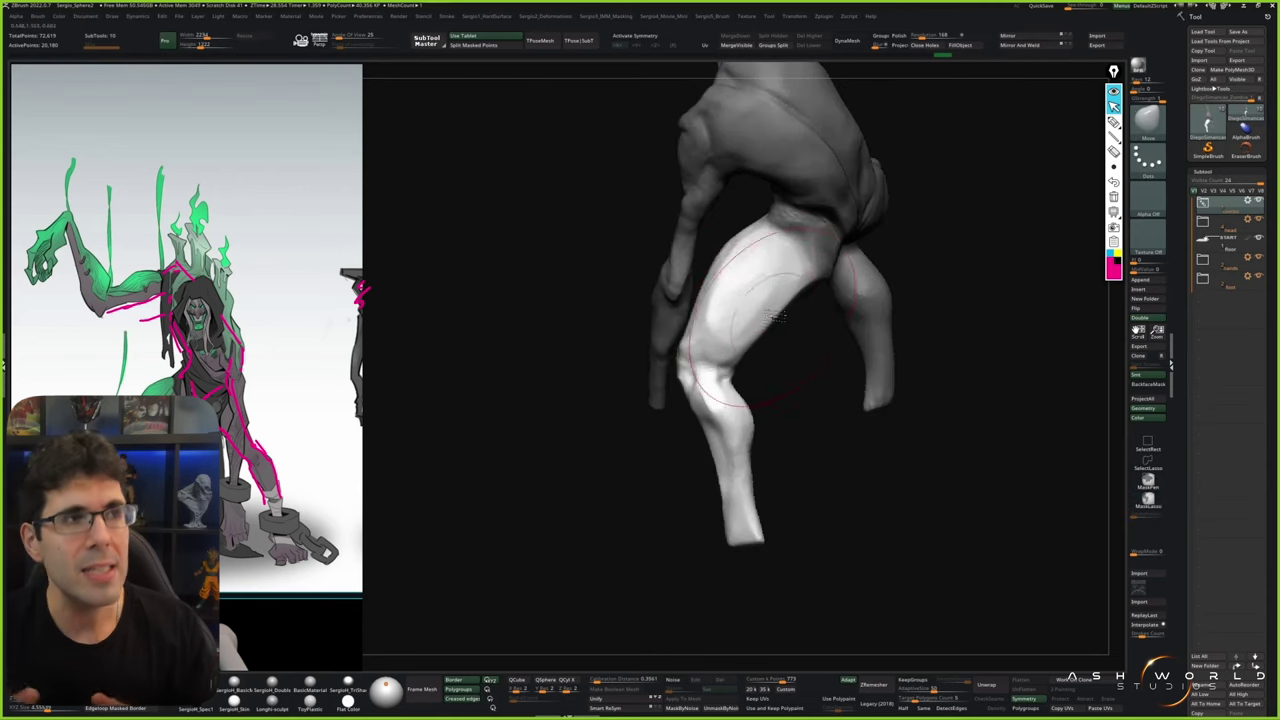
pyautogui.moveTo(738, 253)
pyautogui.mouseDown(button='right')
pyautogui.moveTo(708, 320)
pyautogui.moveTo(748, 342)
pyautogui.moveTo(771, 325)
pyautogui.moveTo(741, 300)
pyautogui.moveTo(697, 295)
pyautogui.moveTo(700, 330)
pyautogui.moveTo(748, 295)
pyautogui.moveTo(744, 348)
pyautogui.moveTo(697, 343)
pyautogui.moveTo(720, 397)
pyautogui.moveTo(714, 286)
pyautogui.moveTo(737, 329)
pyautogui.moveTo(729, 349)
pyautogui.moveTo(693, 292)
pyautogui.moveTo(688, 318)
pyautogui.moveTo(777, 283)
pyautogui.moveTo(650, 305)
pyautogui.moveTo(804, 358)
pyautogui.moveTo(871, 343)
pyautogui.moveTo(790, 360)
pyautogui.moveTo(777, 391)
pyautogui.moveTo(719, 295)
pyautogui.moveTo(749, 351)
pyautogui.mouseUp(button='right')
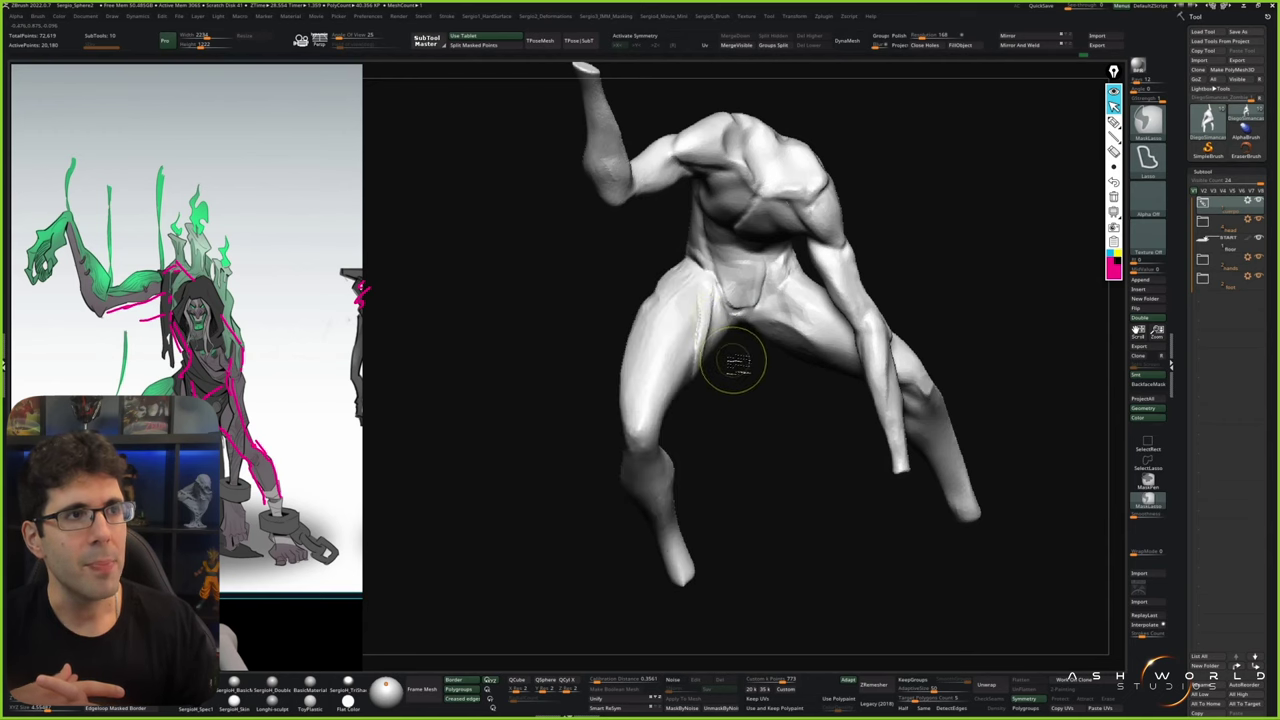
pyautogui.keyDown('ctrl'); pyautogui.click(705, 330); pyautogui.keyUp('ctrl')
pyautogui.moveTo(730, 392); pyautogui.dragTo(786, 300, button='right')
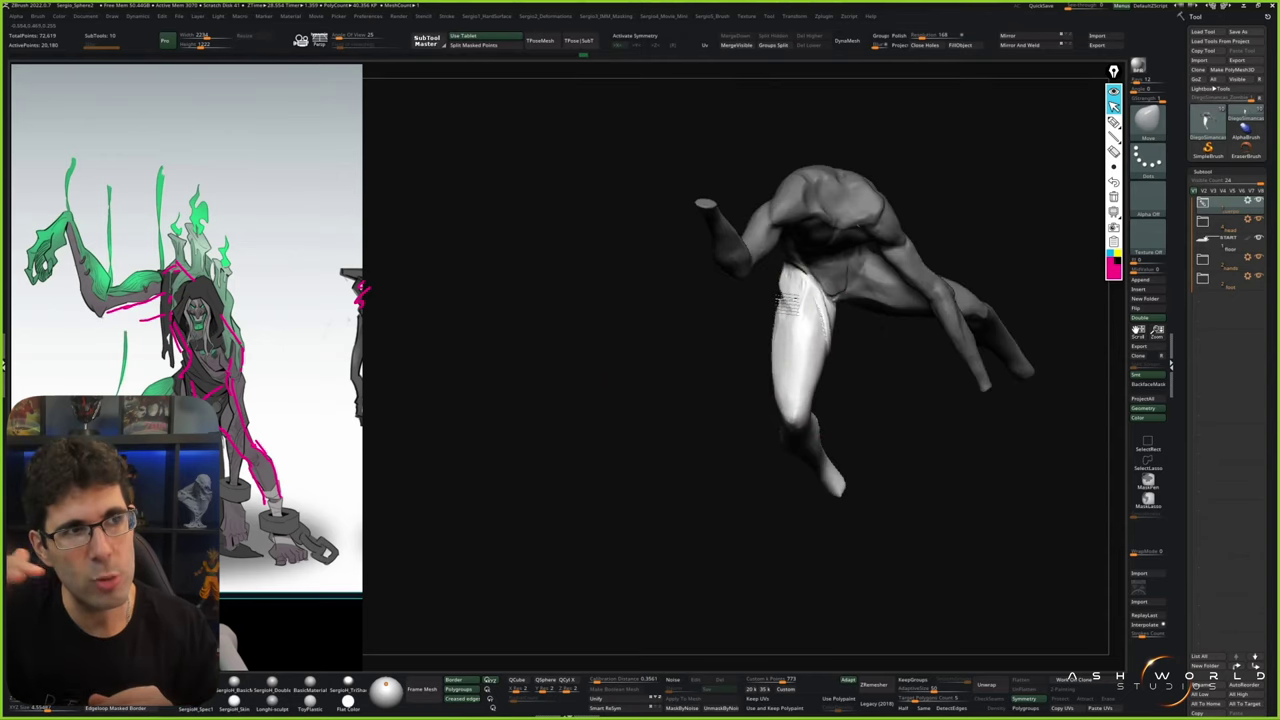
pyautogui.keyDown('ctrl'); pyautogui.moveTo(786, 300); pyautogui.dragTo(754, 349); pyautogui.keyUp('ctrl')
pyautogui.moveTo(754, 349); pyautogui.dragTo(836, 293, button='right')
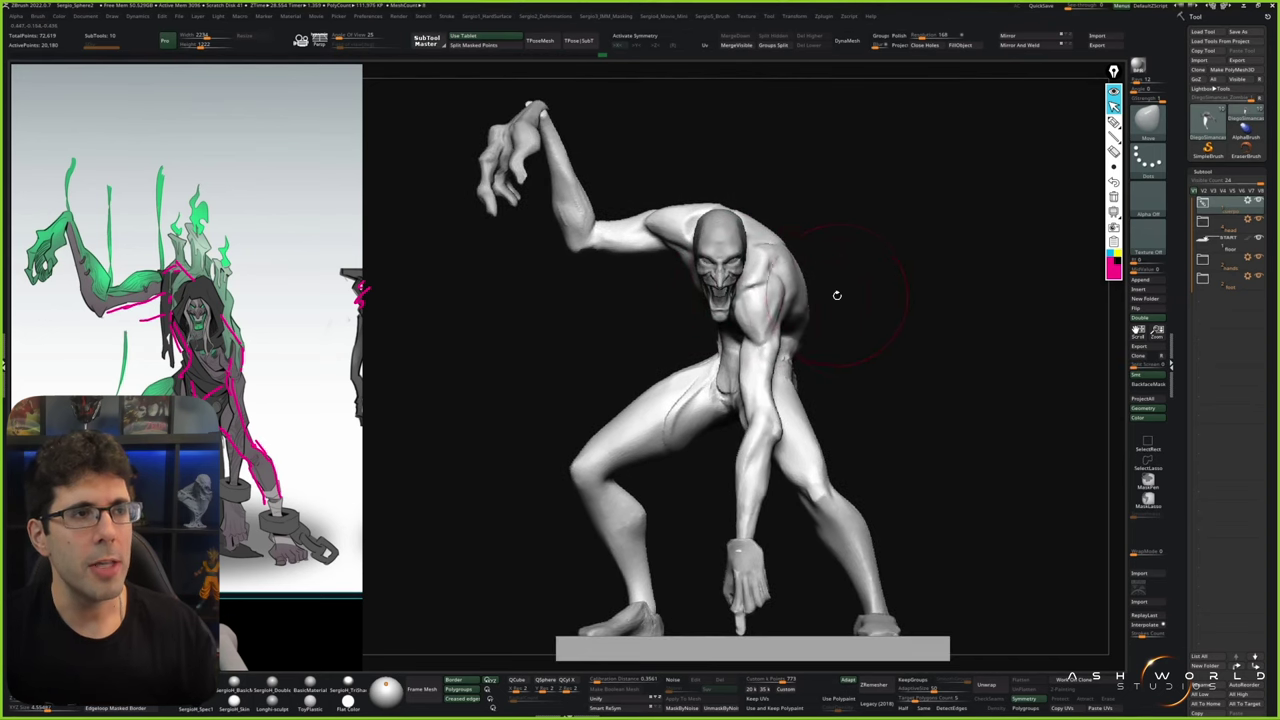
pyautogui.moveTo(859, 302); pyautogui.dragTo(832, 296, button='right')
pyautogui.moveTo(828, 348)
pyautogui.mouseDown(button='right')
pyautogui.moveTo(836, 317)
pyautogui.moveTo(735, 290)
pyautogui.mouseUp(button='right')
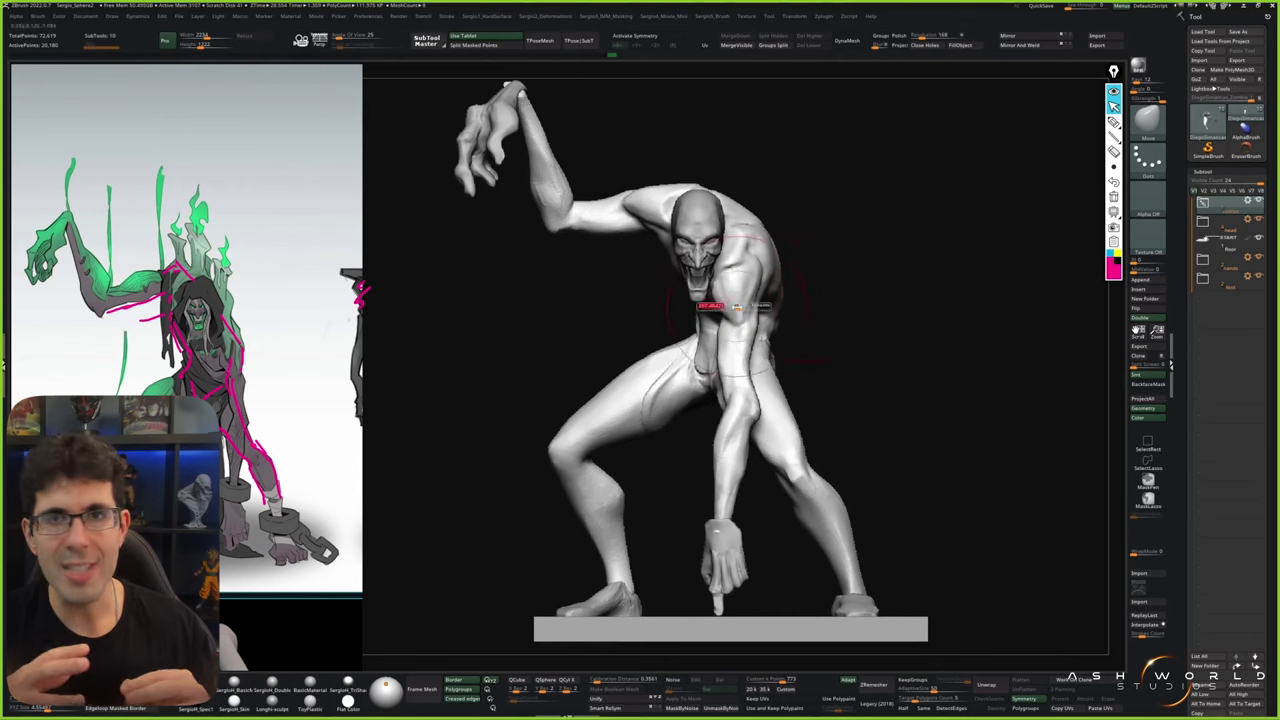
pyautogui.keyDown('alt'); pyautogui.moveTo(763, 405); pyautogui.dragTo(739, 343, button='right'); pyautogui.keyUp('alt')
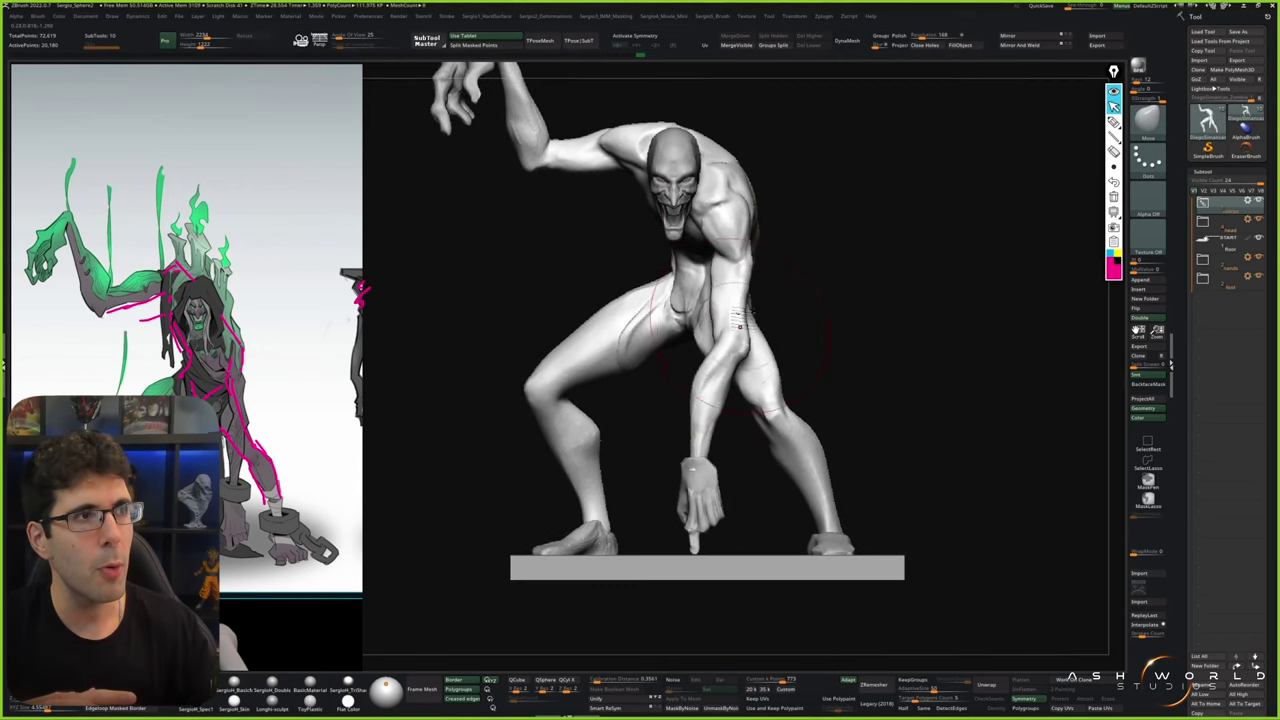
pyautogui.moveTo(738, 275); pyautogui.dragTo(736, 343, button='right')
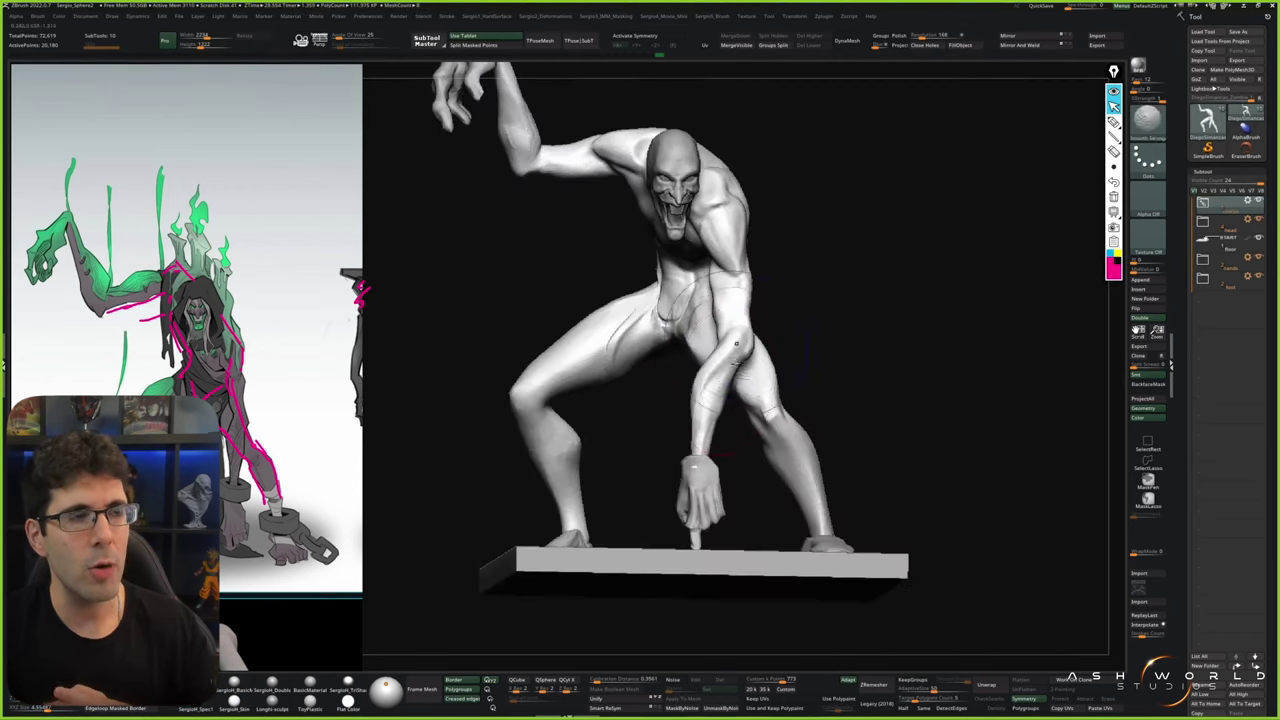
pyautogui.moveTo(727, 427)
pyautogui.mouseDown(button='right')
pyautogui.moveTo(663, 474)
pyautogui.moveTo(700, 420)
pyautogui.moveTo(700, 374)
pyautogui.moveTo(706, 430)
pyautogui.moveTo(766, 331)
pyautogui.moveTo(690, 320)
pyautogui.moveTo(720, 315)
pyautogui.moveTo(705, 312)
pyautogui.moveTo(742, 252)
pyautogui.moveTo(806, 240)
pyautogui.moveTo(710, 250)
pyautogui.moveTo(678, 268)
pyautogui.moveTo(660, 288)
pyautogui.moveTo(680, 322)
pyautogui.moveTo(760, 318)
pyautogui.moveTo(848, 392)
pyautogui.moveTo(800, 365)
pyautogui.moveTo(820, 383)
pyautogui.moveTo(760, 390)
pyautogui.moveTo(820, 370)
pyautogui.moveTo(810, 360)
pyautogui.moveTo(806, 378)
pyautogui.mouseUp(button='right')
pyautogui.keyDown('alt'); pyautogui.click(706, 400); pyautogui.keyUp('alt')
pyautogui.press('w')
pyautogui.press('q')
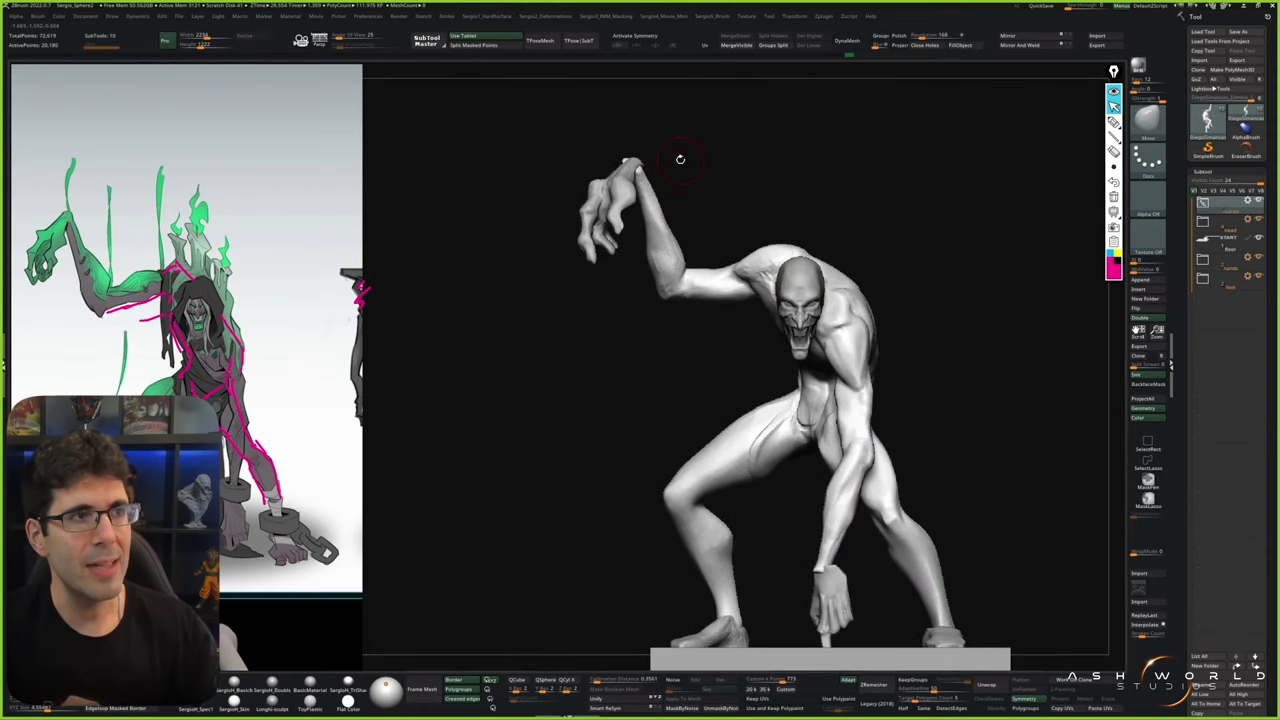
# Zoom in on the hooded Death reference image
pyautogui.scroll(3, 134, 296)
pyautogui.scroll(-2, 190, 312)
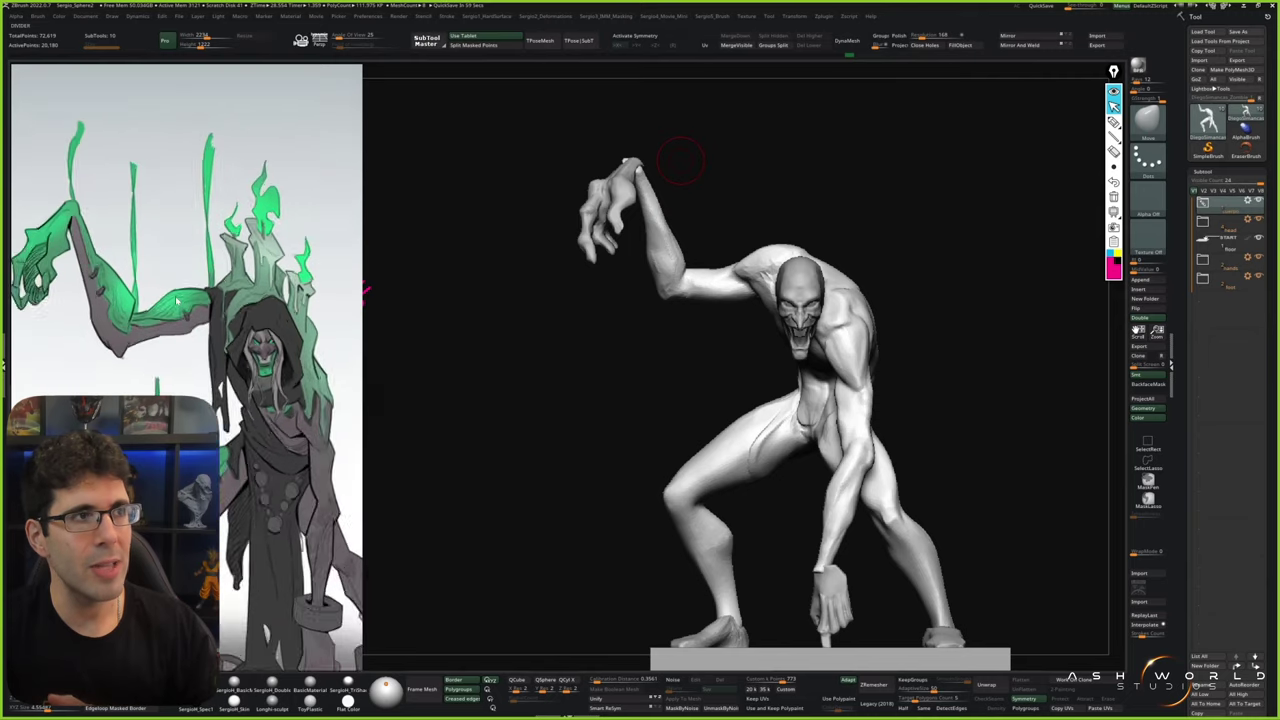
pyautogui.scroll(2, 190, 312)
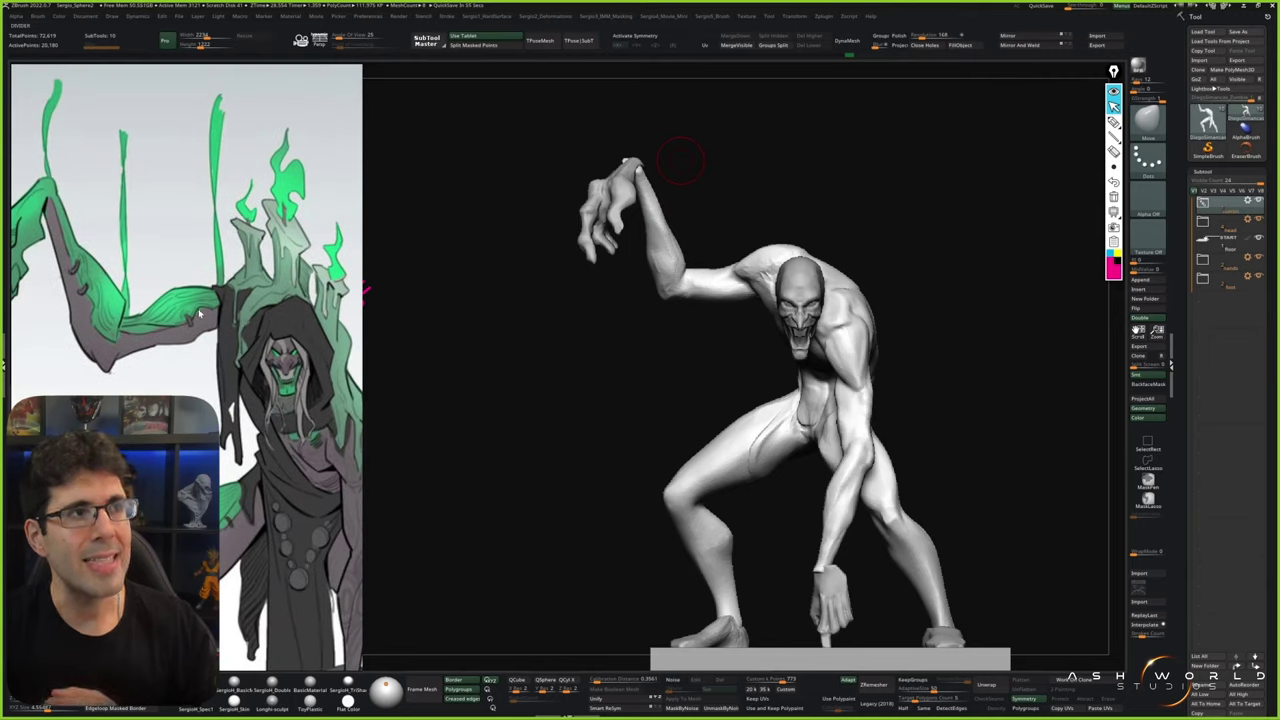
# Sketch hood-line and arm-arrow annotations over the reference, then clear them
pyautogui.moveTo(228, 360); pyautogui.dragTo(280, 495)
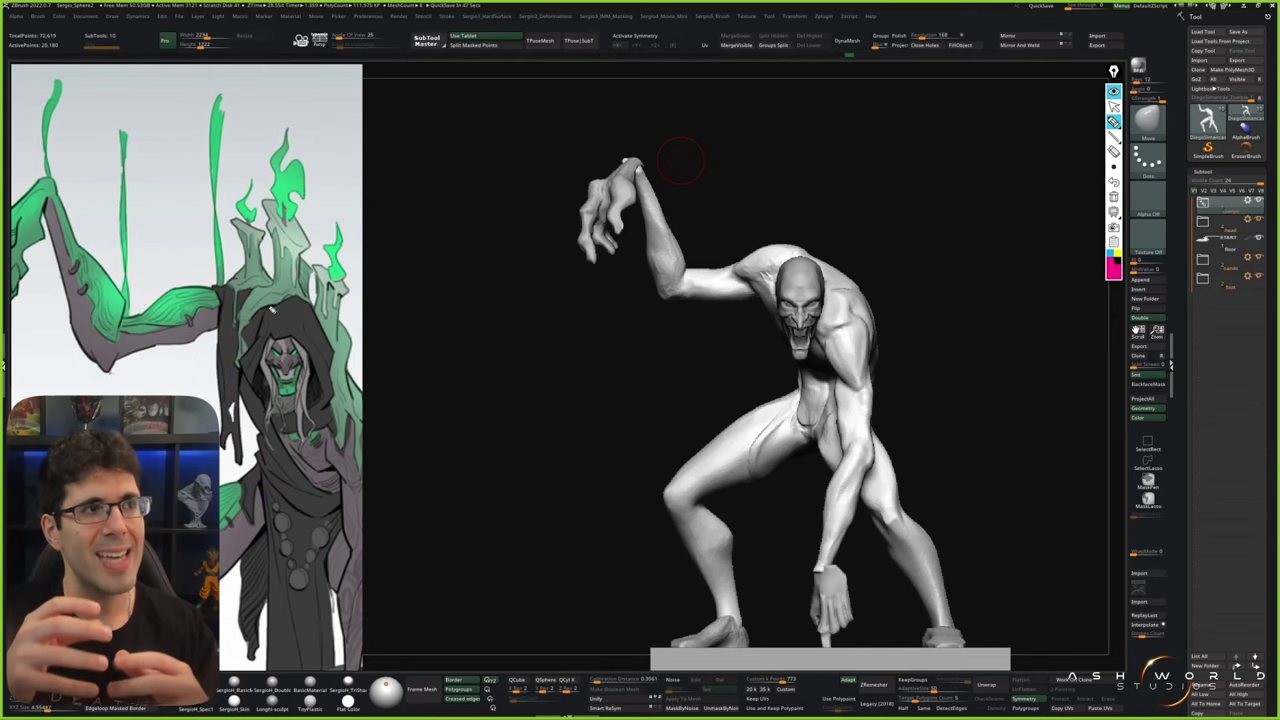
pyautogui.moveTo(239, 345); pyautogui.dragTo(255, 386)
pyautogui.moveTo(233, 320)
pyautogui.mouseDown()
pyautogui.moveTo(280, 298)
pyautogui.moveTo(302, 330)
pyautogui.mouseUp()
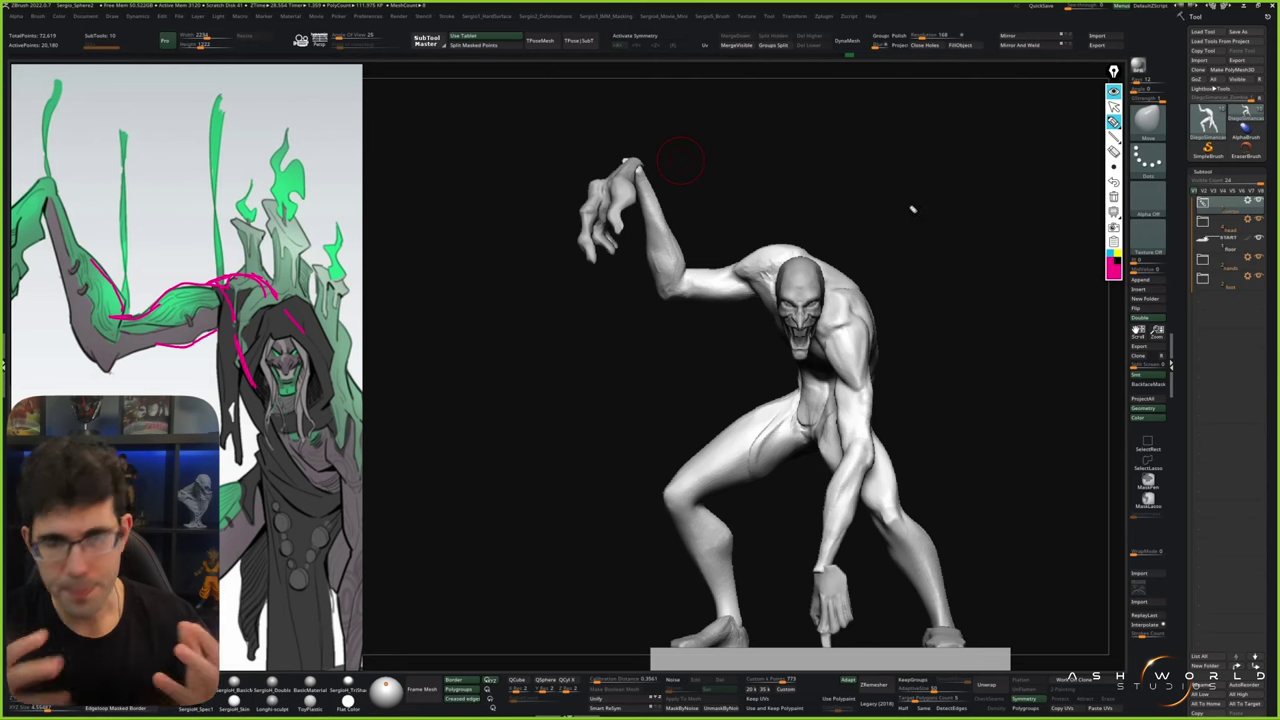
pyautogui.press('Escape')
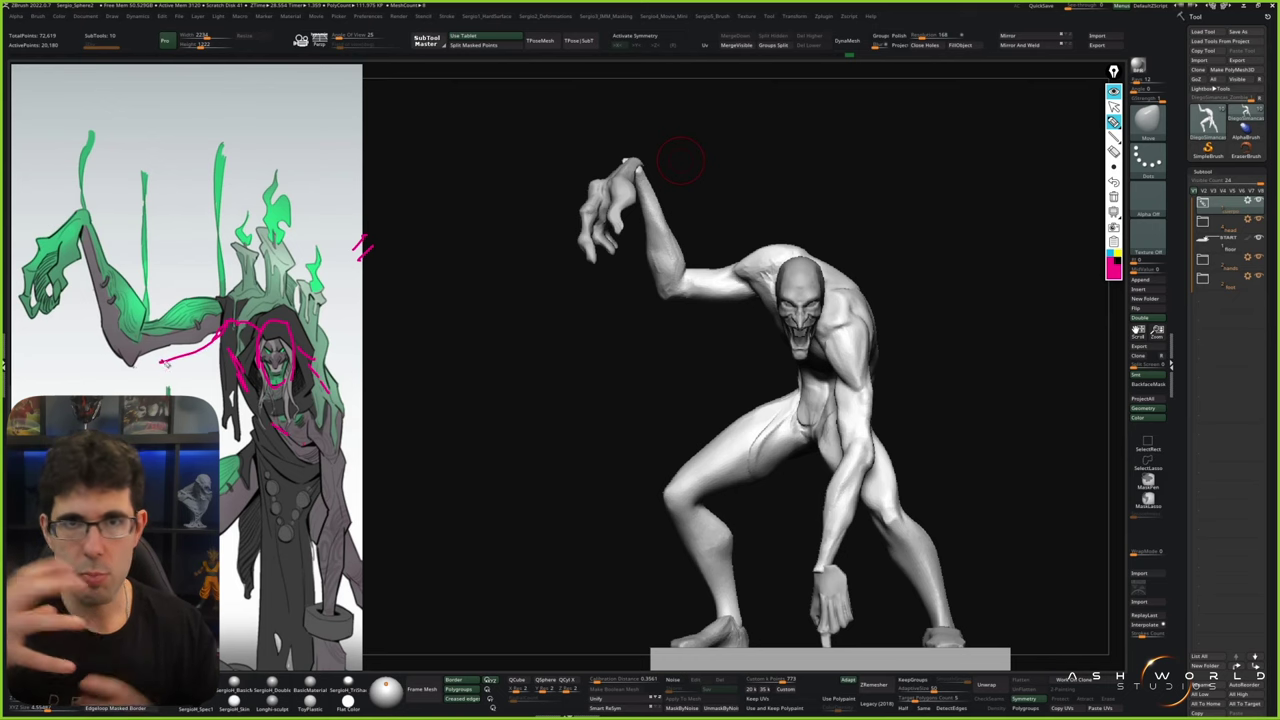
pyautogui.moveTo(235, 350); pyautogui.dragTo(160, 365)
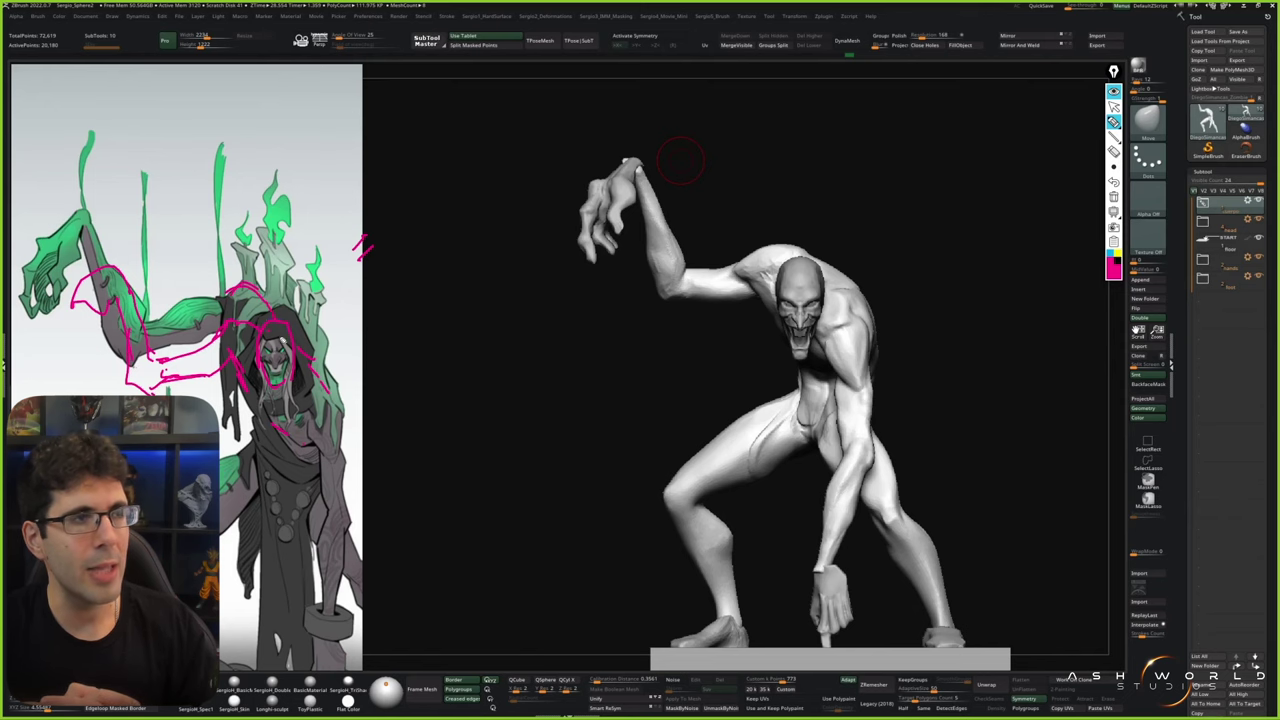
pyautogui.press('Escape')
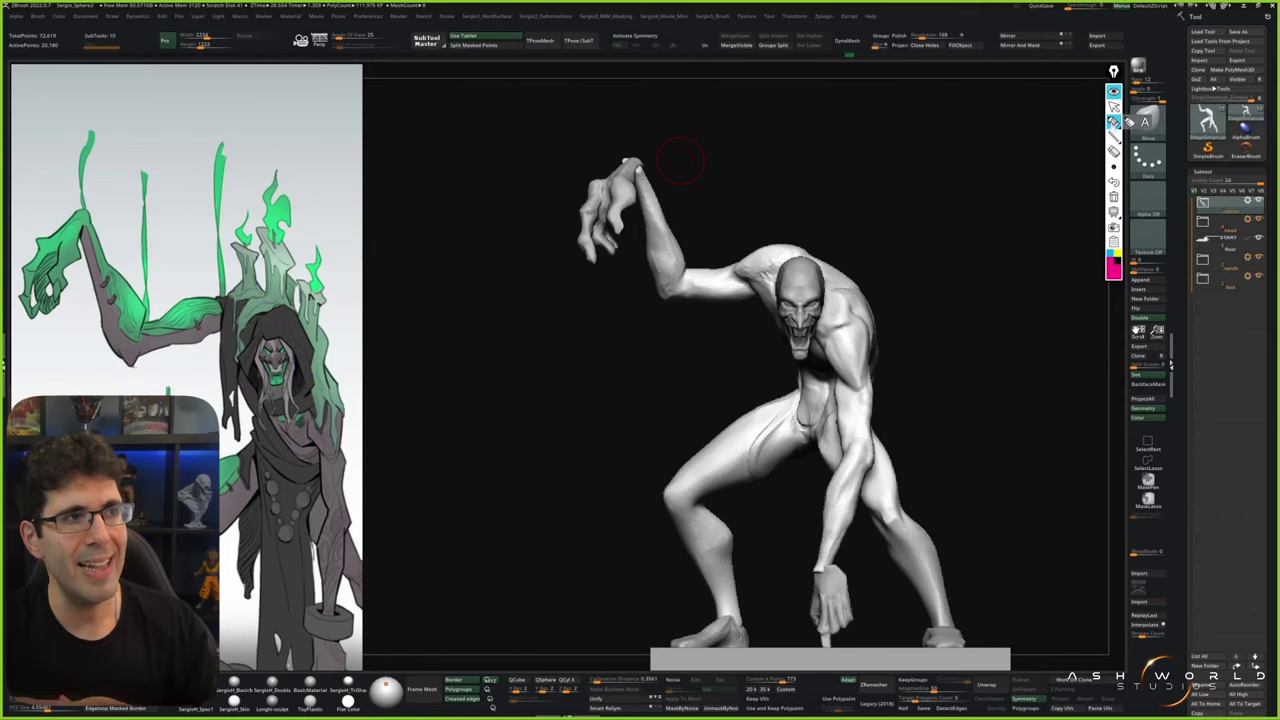
# Zoom to the raised arm and use the gizmo to bend the hand further back
pyautogui.moveTo(1026, 197)
pyautogui.mouseDown()
pyautogui.moveTo(745, 201)
pyautogui.moveTo(785, 232)
pyautogui.moveTo(765, 220)
pyautogui.moveTo(755, 240)
pyautogui.moveTo(820, 160)
pyautogui.moveTo(694, 223)
pyautogui.moveTo(650, 260)
pyautogui.moveTo(670, 270)
pyautogui.moveTo(695, 255)
pyautogui.moveTo(675, 160)
pyautogui.moveTo(720, 240)
pyautogui.moveTo(740, 225)
pyautogui.moveTo(703, 245)
pyautogui.moveTo(735, 345)
pyautogui.mouseUp()
pyautogui.moveTo(773, 300)
pyautogui.mouseDown()
pyautogui.moveTo(733, 375)
pyautogui.moveTo(740, 388)
pyautogui.moveTo(735, 378)
pyautogui.moveTo(835, 425)
pyautogui.moveTo(840, 382)
pyautogui.mouseUp()
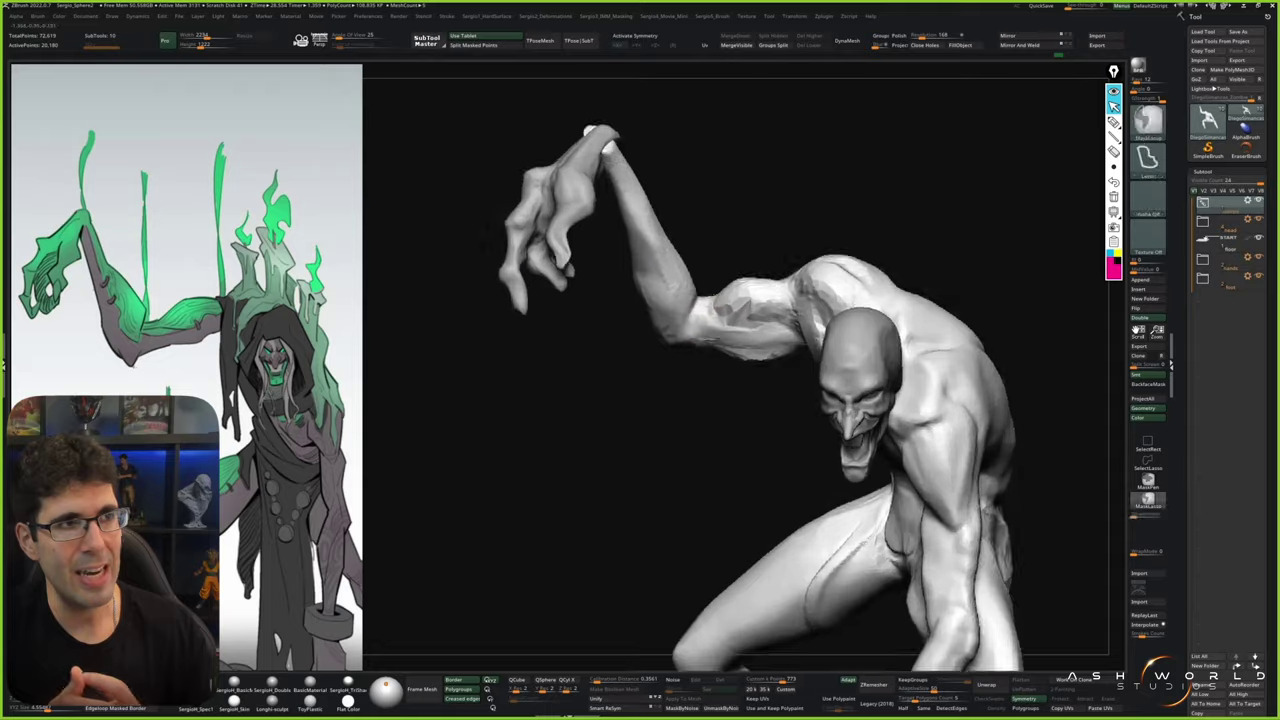
pyautogui.moveTo(690, 275)
pyautogui.mouseDown(button='right')
pyautogui.moveTo(640, 245)
pyautogui.moveTo(771, 275)
pyautogui.moveTo(726, 192)
pyautogui.mouseUp(button='right')
pyautogui.moveTo(705, 250)
pyautogui.mouseDown(button='right')
pyautogui.moveTo(686, 214)
pyautogui.moveTo(677, 240)
pyautogui.moveTo(710, 300)
pyautogui.moveTo(690, 288)
pyautogui.moveTo(757, 306)
pyautogui.moveTo(771, 286)
pyautogui.moveTo(703, 323)
pyautogui.moveTo(684, 272)
pyautogui.mouseUp(button='right')
pyautogui.press('w')
pyautogui.moveTo(650, 330); pyautogui.dragTo(625, 372)
pyautogui.moveTo(627, 372); pyautogui.dragTo(700, 300, button='right')
pyautogui.moveTo(700, 300); pyautogui.dragTo(710, 290)
pyautogui.moveTo(710, 290)
pyautogui.mouseDown(button='right')
pyautogui.moveTo(733, 281)
pyautogui.moveTo(700, 290)
pyautogui.moveTo(684, 270)
pyautogui.moveTo(860, 380)
pyautogui.mouseUp(button='right')
# Exit the gizmo and select the arm and body subtool
pyautogui.press('q')
pyautogui.keyDown('alt'); pyautogui.click(672, 362); pyautogui.keyUp('alt')
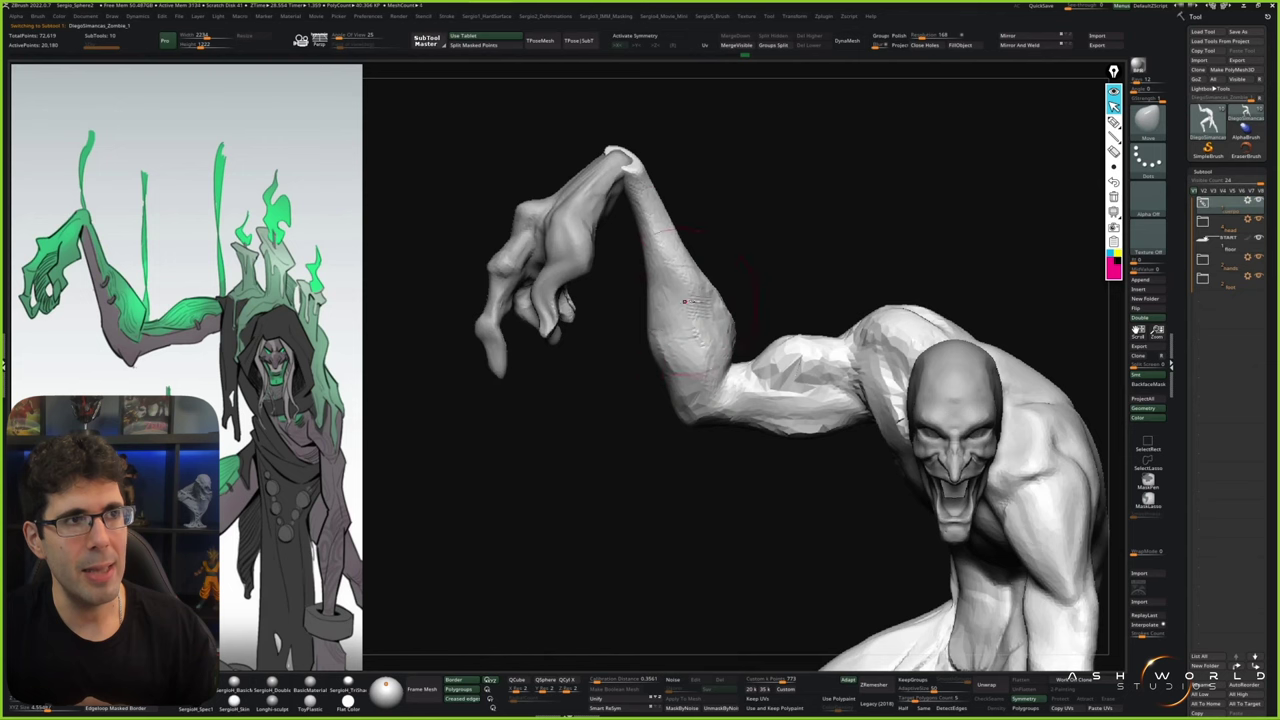
pyautogui.moveTo(643, 275)
pyautogui.mouseDown(button='right')
pyautogui.moveTo(718, 322)
pyautogui.moveTo(657, 400)
pyautogui.moveTo(648, 324)
pyautogui.moveTo(673, 280)
pyautogui.moveTo(653, 330)
pyautogui.mouseUp(button='right')
# Use the gizmo to lift the head slightly and scale it up a little
pyautogui.press('space')
pyautogui.moveTo(678, 241)
pyautogui.mouseDown(button='right')
pyautogui.moveTo(800, 251)
pyautogui.moveTo(757, 311)
pyautogui.moveTo(700, 300)
pyautogui.moveTo(683, 291)
pyautogui.moveTo(693, 281)
pyautogui.moveTo(660, 300)
pyautogui.mouseUp(button='right')
pyautogui.press('w')
pyautogui.moveTo(650, 252); pyautogui.dragTo(650, 238)
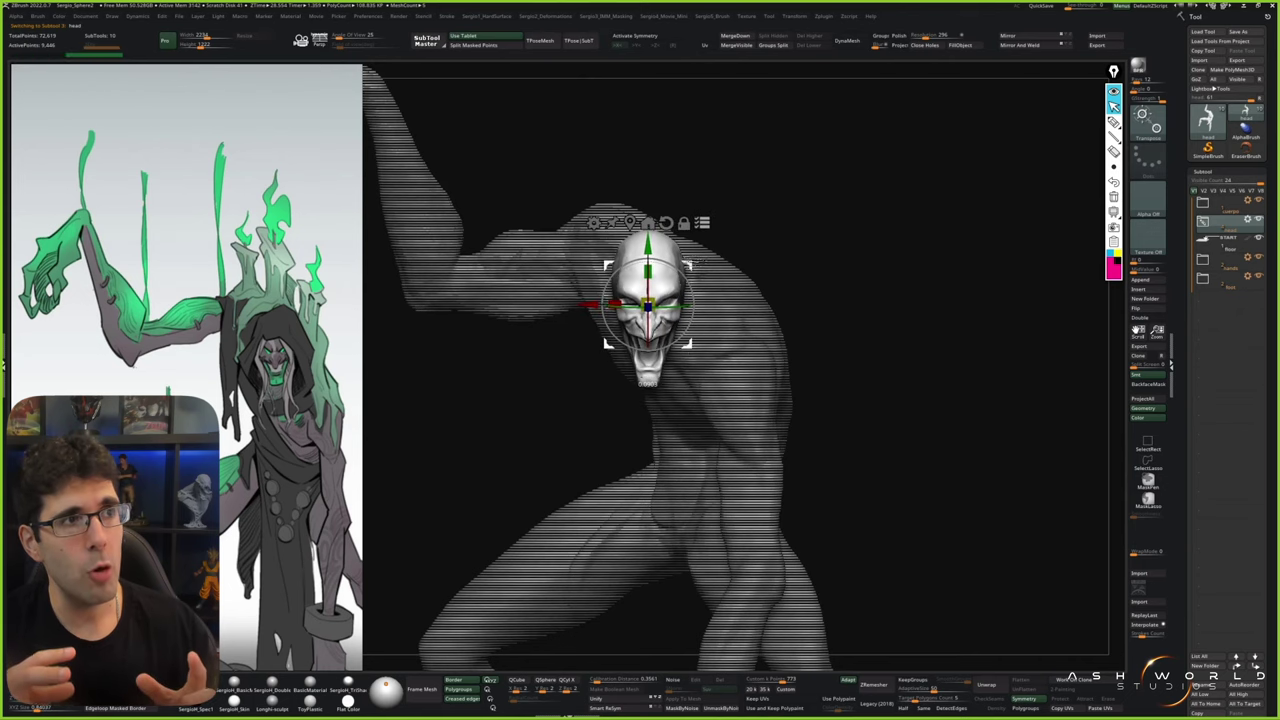
pyautogui.moveTo(660, 300); pyautogui.dragTo(680, 230, button='right')
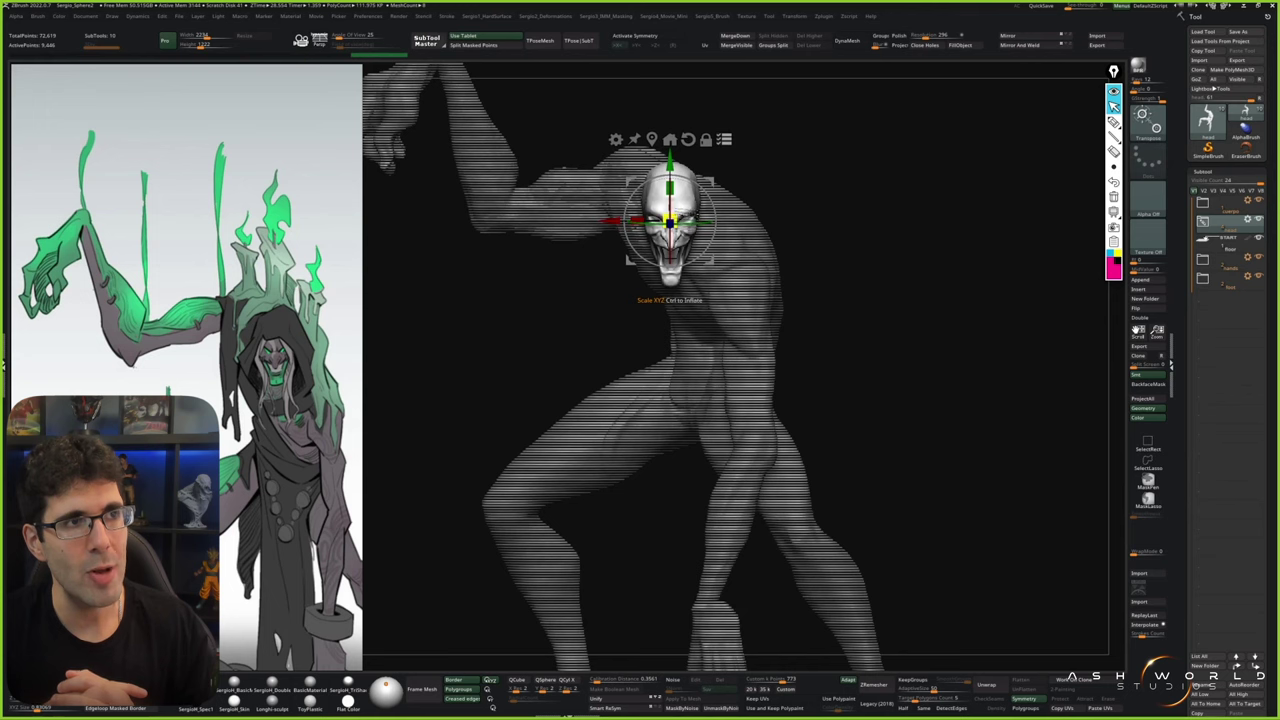
pyautogui.keyDown('ctrl'); pyautogui.moveTo(670, 290); pyautogui.dragTo(662, 293, button='right'); pyautogui.keyUp('ctrl')
pyautogui.scroll(3, 281, 334)
pyautogui.scroll(3, 275, 537)
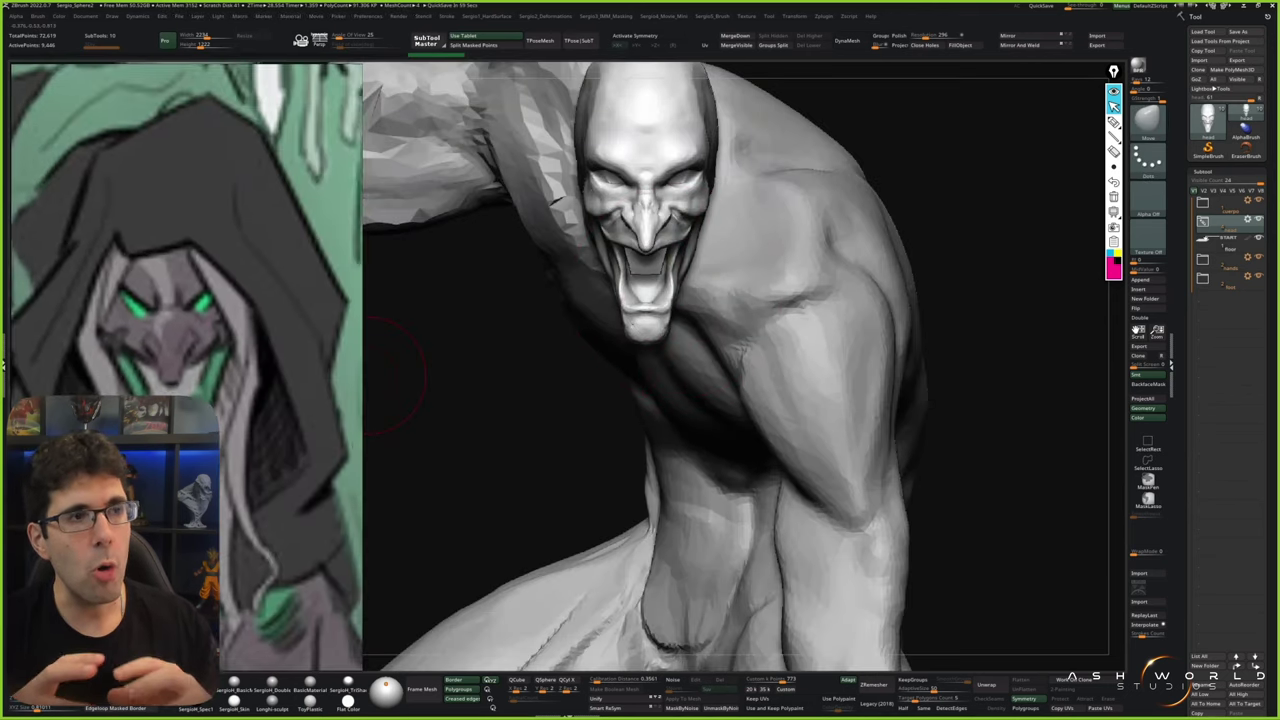
# Orbit around the head to check the grinning face in profile, from below and front
pyautogui.moveTo(640, 230); pyautogui.dragTo(660, 190, button='right')
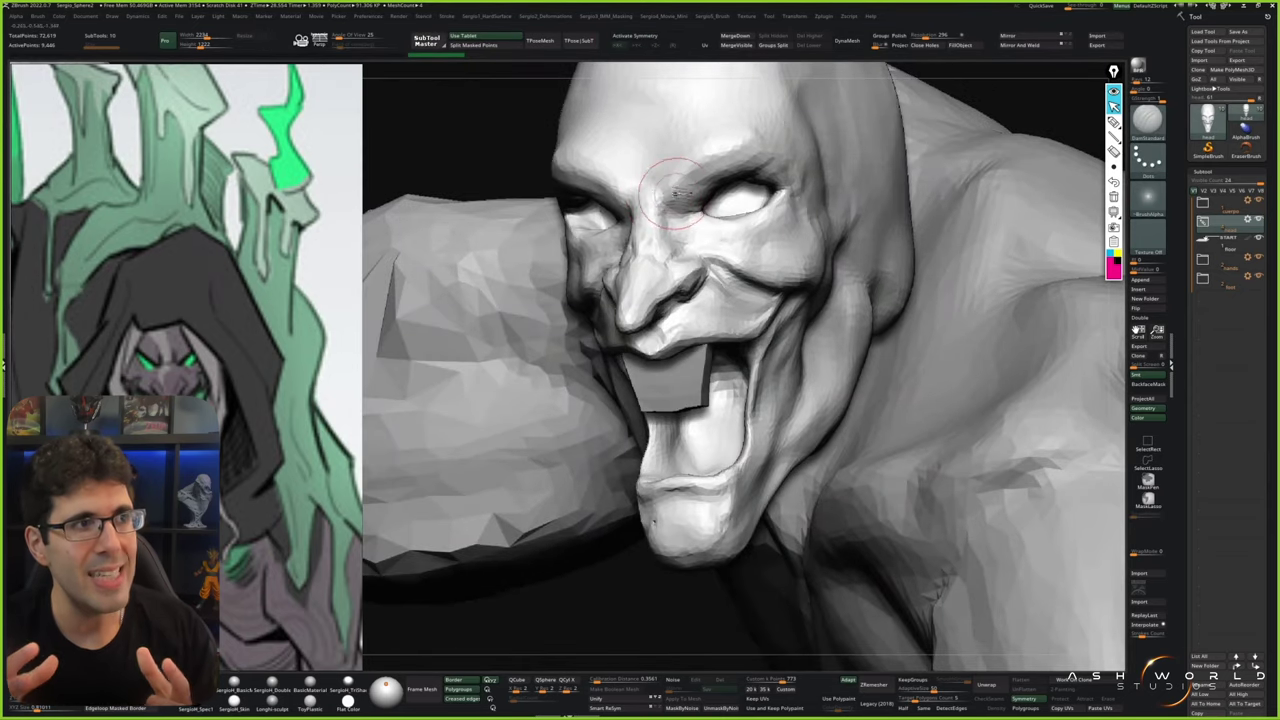
pyautogui.moveTo(665, 165)
pyautogui.mouseDown(button='right')
pyautogui.moveTo(660, 190)
pyautogui.moveTo(685, 200)
pyautogui.moveTo(650, 185)
pyautogui.mouseUp(button='right')
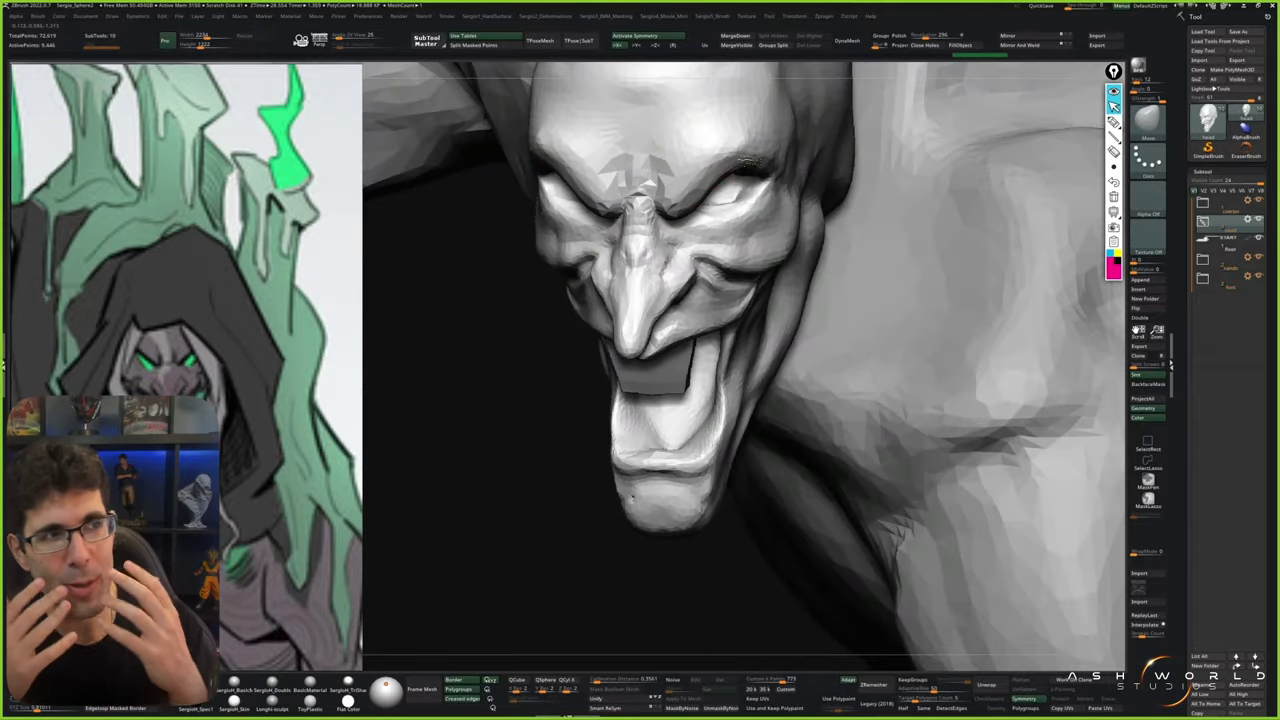
pyautogui.rightClick(640, 180)
pyautogui.moveTo(640, 180)
pyautogui.mouseDown(button='right')
pyautogui.moveTo(715, 195)
pyautogui.moveTo(410, 325)
pyautogui.moveTo(398, 385)
pyautogui.mouseUp(button='right')
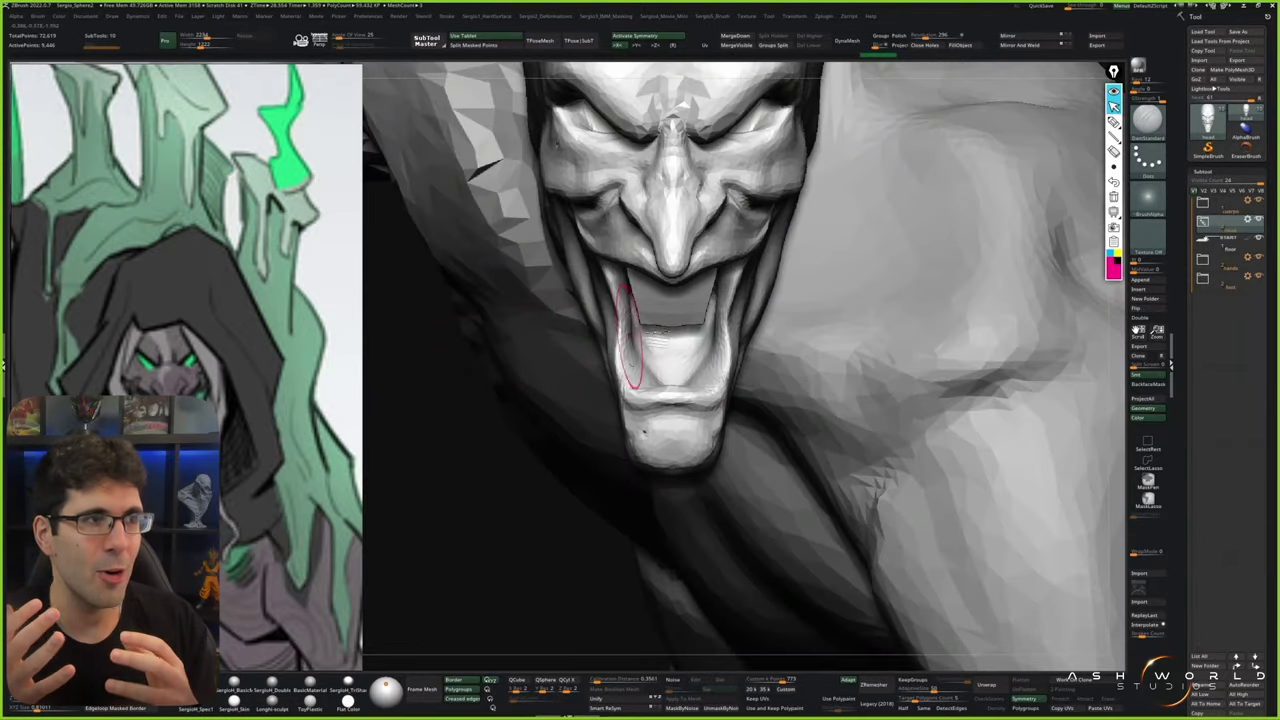
pyautogui.moveTo(636, 390)
pyautogui.mouseDown(button='right')
pyautogui.moveTo(700, 310)
pyautogui.moveTo(775, 260)
pyautogui.mouseUp(button='right')
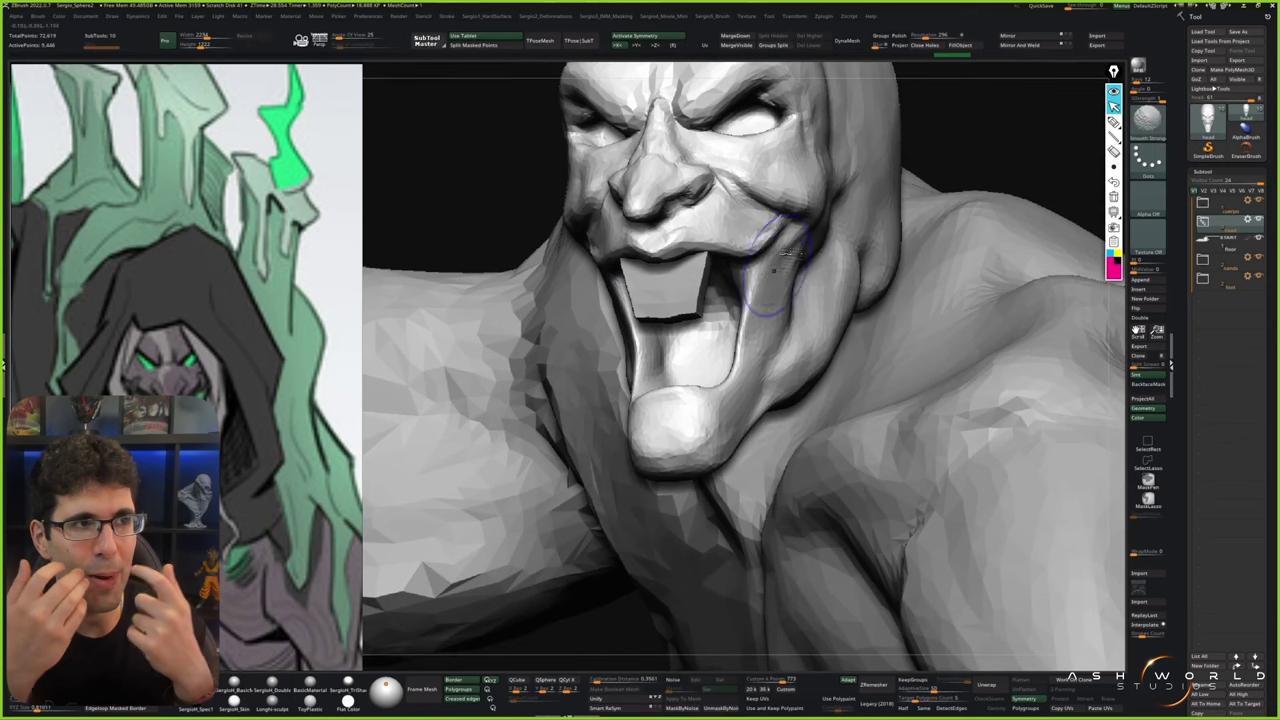
pyautogui.moveTo(690, 255)
pyautogui.mouseDown(button='right')
pyautogui.moveTo(640, 290)
pyautogui.moveTo(829, 229)
pyautogui.mouseUp(button='right')
pyautogui.moveTo(709, 277); pyautogui.dragTo(752, 295, button='right')
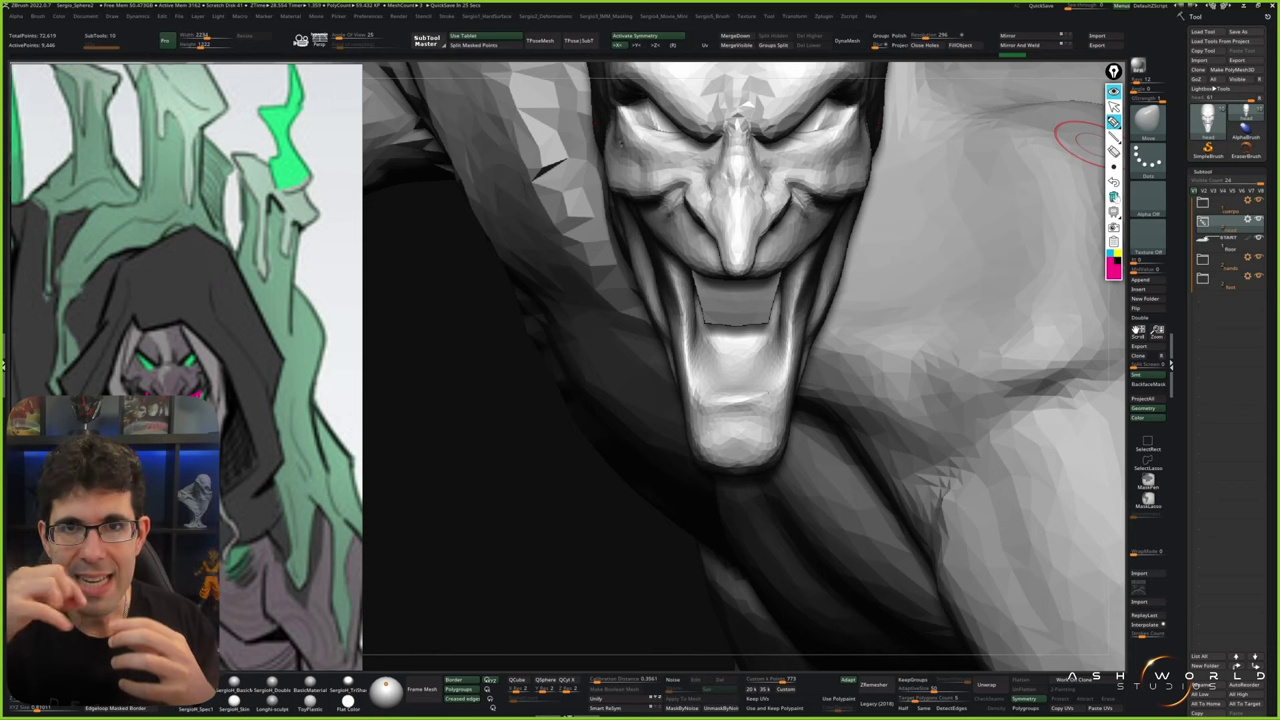
pyautogui.moveTo(1075, 140)
pyautogui.mouseDown()
pyautogui.moveTo(690, 335)
pyautogui.moveTo(745, 358)
pyautogui.mouseUp()
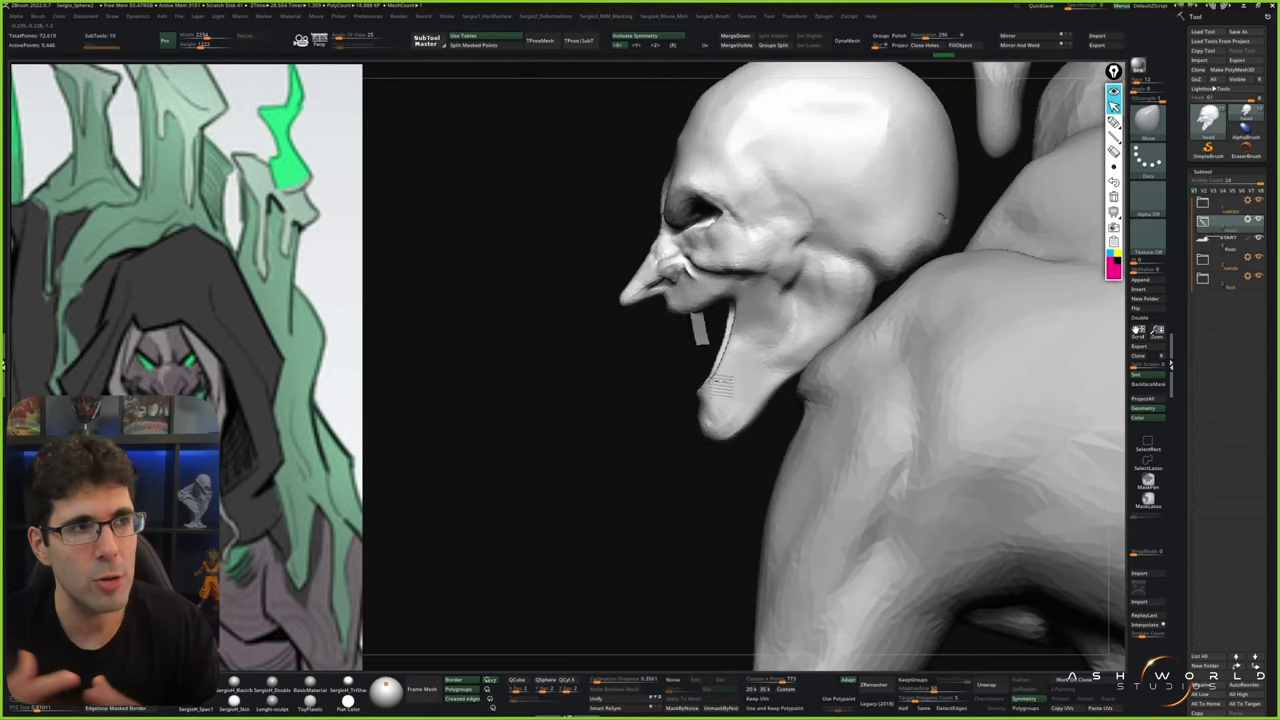
pyautogui.moveTo(718, 384); pyautogui.dragTo(712, 325)
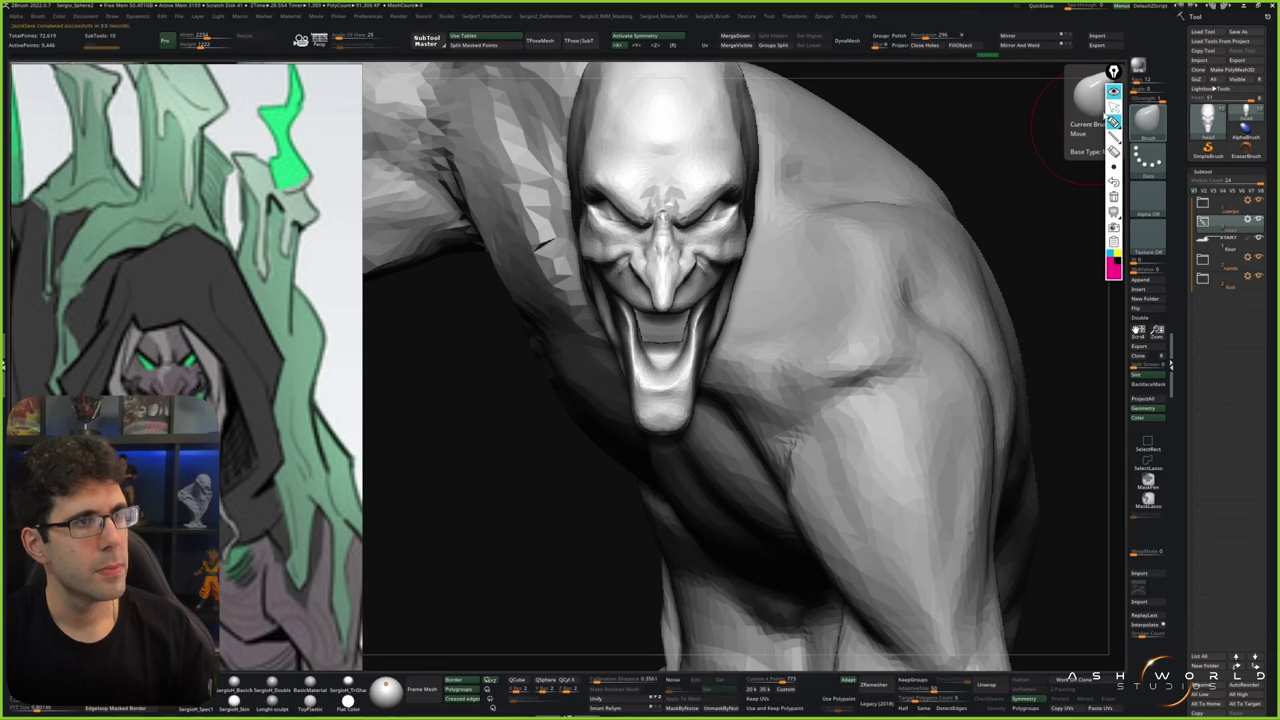
# Shift-smooth around the mouth, the cheeks and along the lower jaw
pyautogui.moveTo(657, 327); pyautogui.dragTo(770, 282, button='right')
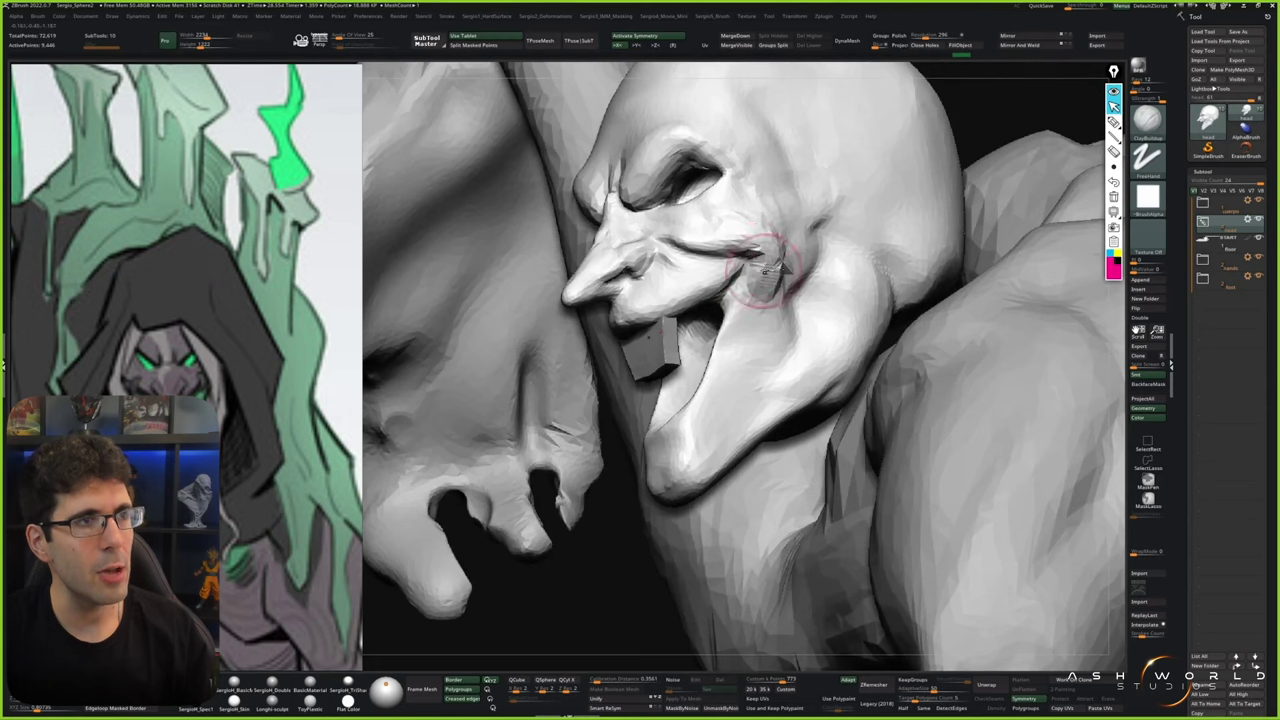
pyautogui.keyDown('shift'); pyautogui.moveTo(745, 265); pyautogui.dragTo(715, 285); pyautogui.keyUp('shift')
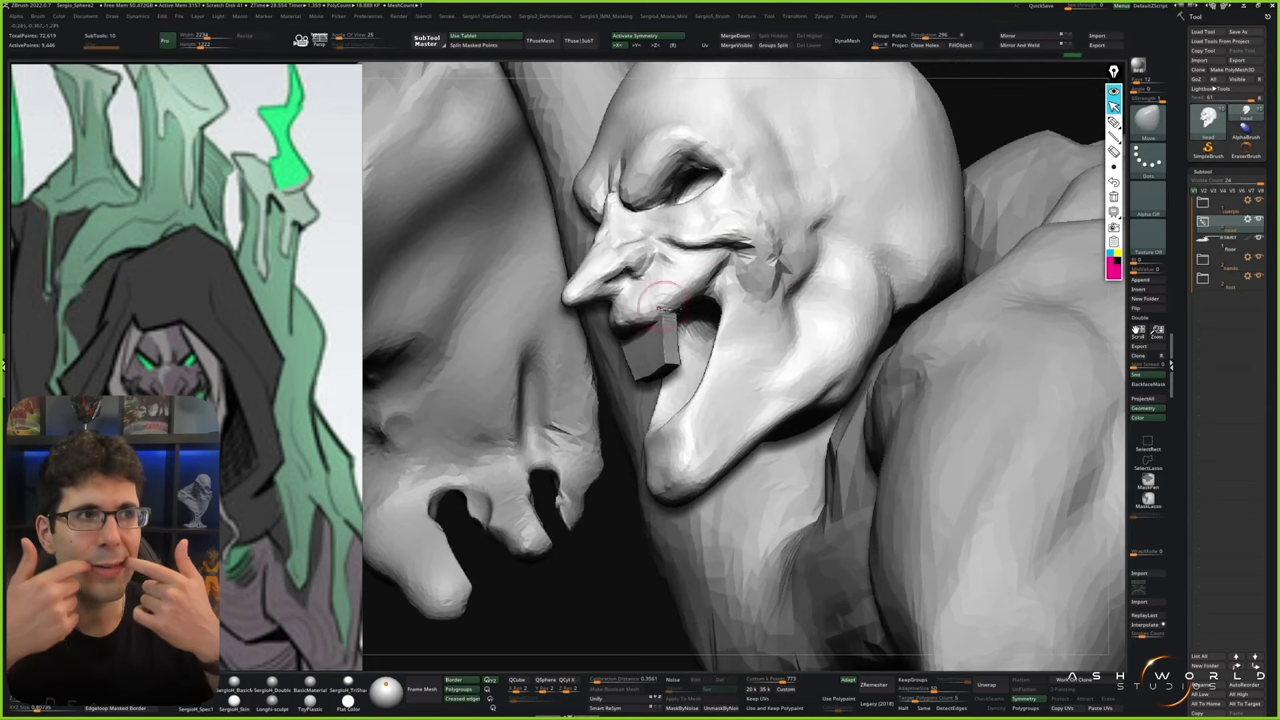
pyautogui.moveTo(718, 283)
pyautogui.mouseDown(button='right')
pyautogui.moveTo(660, 290)
pyautogui.moveTo(708, 250)
pyautogui.mouseUp(button='right')
pyautogui.moveTo(708, 250)
pyautogui.keyDown('shift'); pyautogui.mouseDown()
pyautogui.moveTo(729, 243)
pyautogui.moveTo(724, 217)
pyautogui.mouseUp(); pyautogui.keyUp('shift')
pyautogui.moveTo(725, 218); pyautogui.dragTo(675, 315, button='right')
pyautogui.keyDown('shift'); pyautogui.moveTo(675, 315); pyautogui.dragTo(615, 345); pyautogui.keyUp('shift')
pyautogui.keyDown('shift'); pyautogui.moveTo(595, 300); pyautogui.dragTo(600, 380); pyautogui.keyUp('shift')
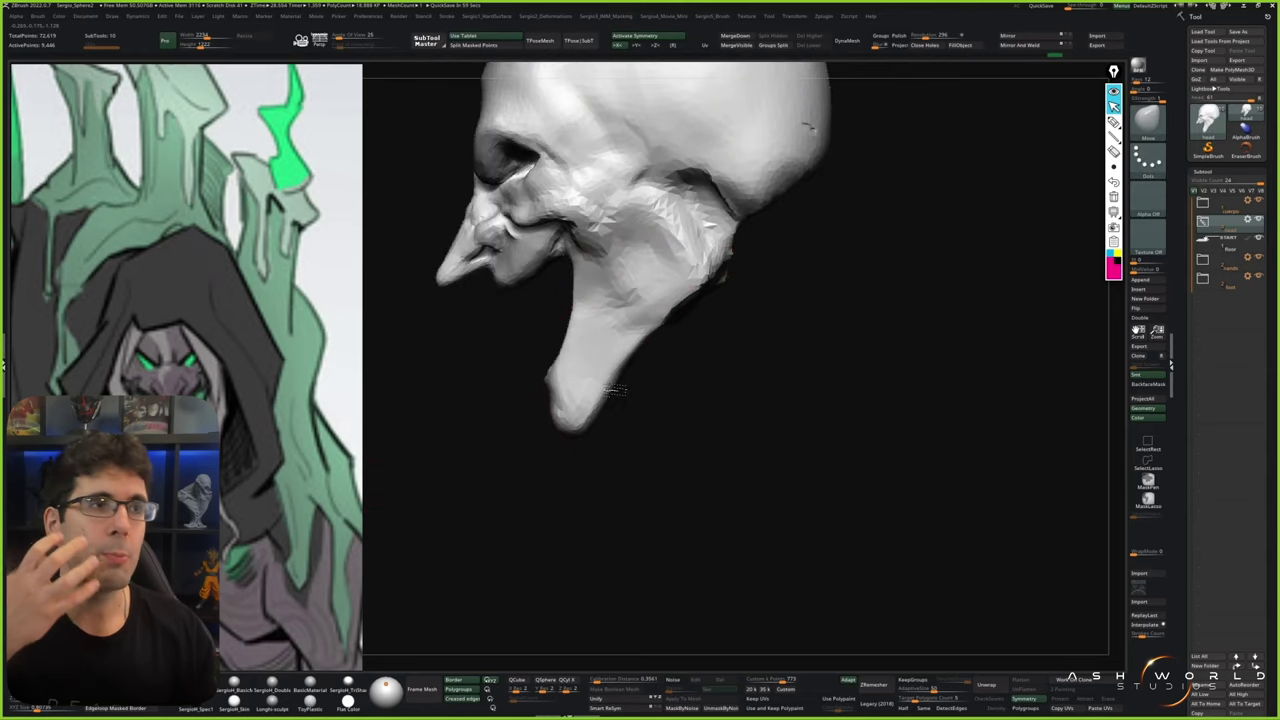
# Reshape the tongue's left side and smooth the tongue and lower jaw
pyautogui.moveTo(654, 380); pyautogui.dragTo(677, 340, button='right')
pyautogui.press('space')
pyautogui.moveTo(620, 420); pyautogui.dragTo(710, 315, button='right')
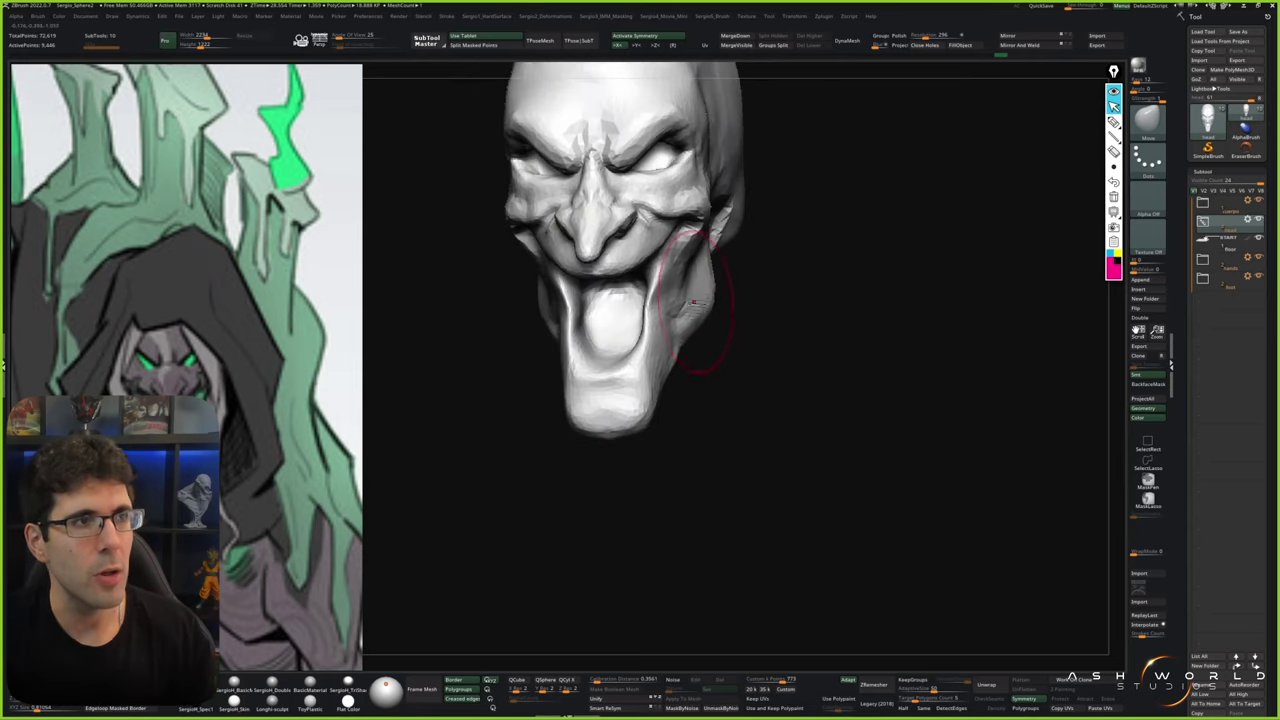
pyautogui.moveTo(685, 341); pyautogui.dragTo(663, 342)
pyautogui.moveTo(650, 330)
pyautogui.mouseDown(button='right')
pyautogui.moveTo(600, 330)
pyautogui.moveTo(672, 323)
pyautogui.mouseUp(button='right')
pyautogui.moveTo(672, 323)
pyautogui.mouseDown()
pyautogui.moveTo(727, 264)
pyautogui.moveTo(683, 257)
pyautogui.mouseUp()
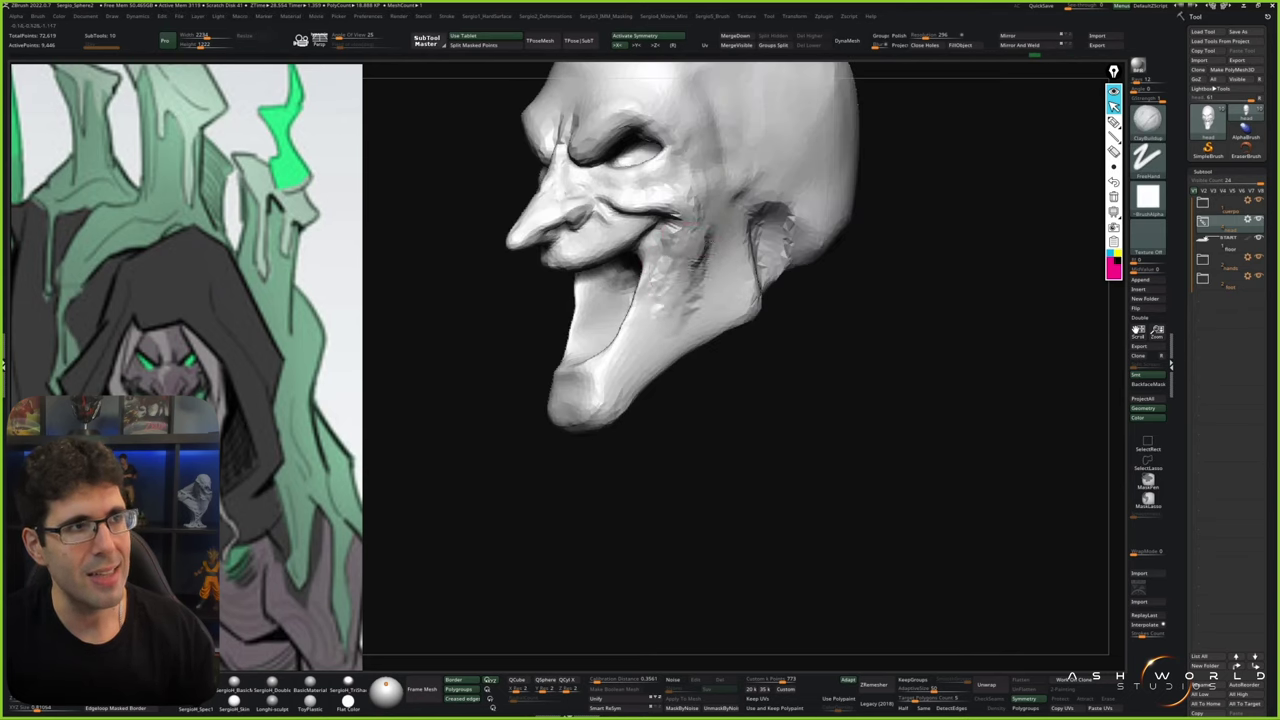
# Orbit the head through front, three-quarter and close side-profile views
pyautogui.moveTo(690, 300)
pyautogui.keyDown('shift'); pyautogui.mouseDown(button='right')
pyautogui.moveTo(718, 330)
pyautogui.moveTo(738, 308)
pyautogui.mouseUp(button='right'); pyautogui.keyUp('shift')
pyautogui.moveTo(688, 358)
pyautogui.mouseDown(button='right')
pyautogui.moveTo(631, 409)
pyautogui.moveTo(655, 440)
pyautogui.moveTo(729, 256)
pyautogui.moveTo(754, 340)
pyautogui.moveTo(668, 420)
pyautogui.moveTo(640, 205)
pyautogui.moveTo(714, 414)
pyautogui.moveTo(657, 405)
pyautogui.moveTo(710, 375)
pyautogui.mouseUp(button='right')
pyautogui.moveTo(678, 420); pyautogui.dragTo(755, 393, button='right')
pyautogui.moveTo(980, 286)
pyautogui.mouseDown(button='right')
pyautogui.moveTo(850, 320)
pyautogui.moveTo(695, 335)
pyautogui.mouseUp(button='right')
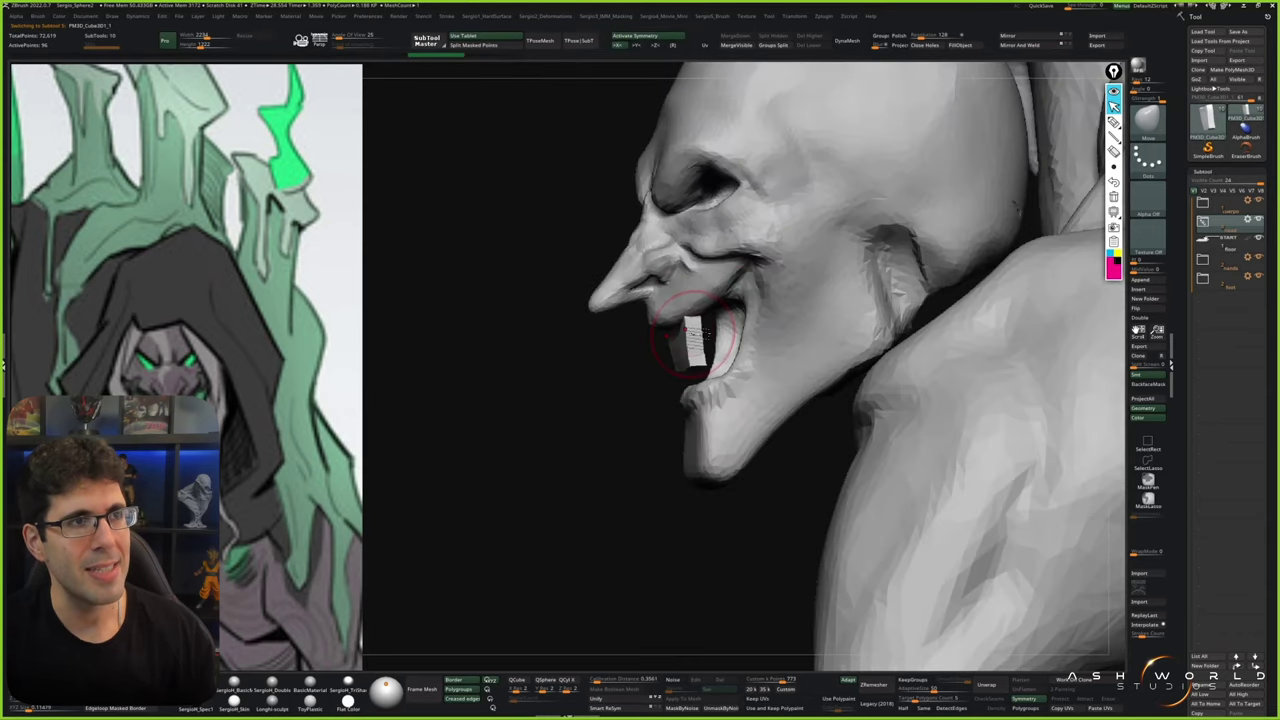
# Solo the tooth piece, then restore the full head and orbit around the face
pyautogui.click(906, 36)
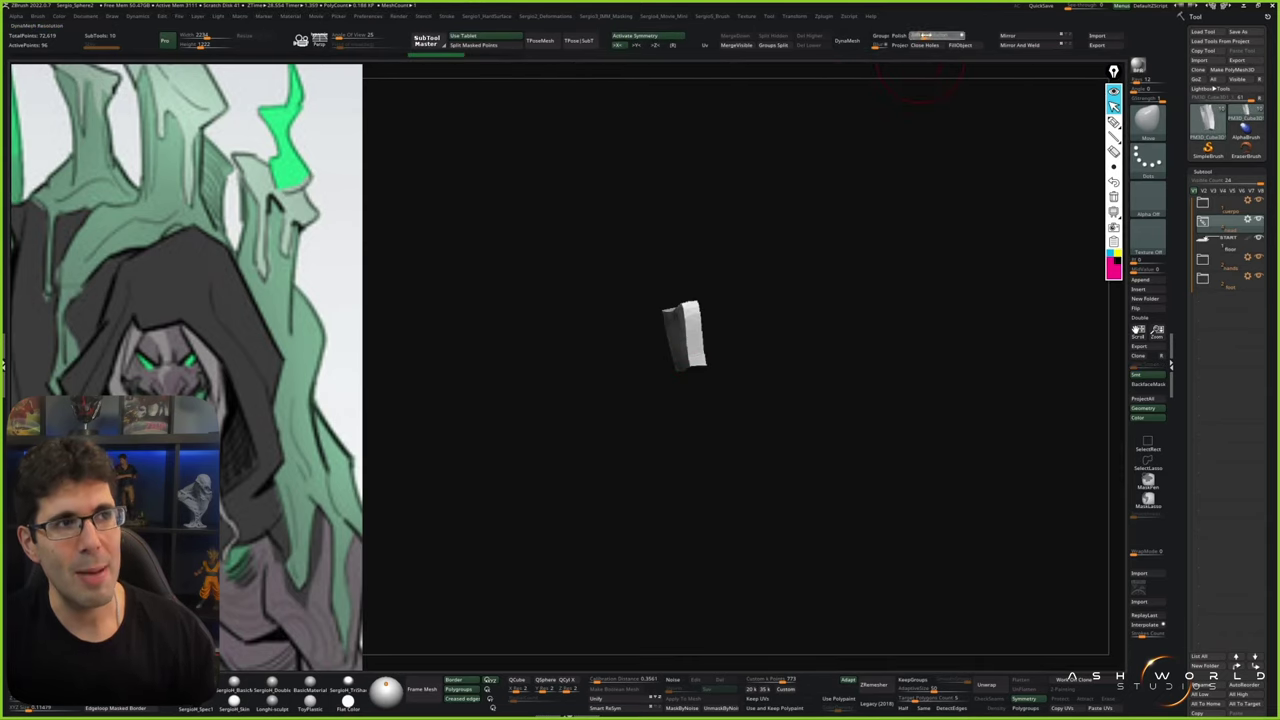
pyautogui.hotkey('ctrl', 'shift', 's')
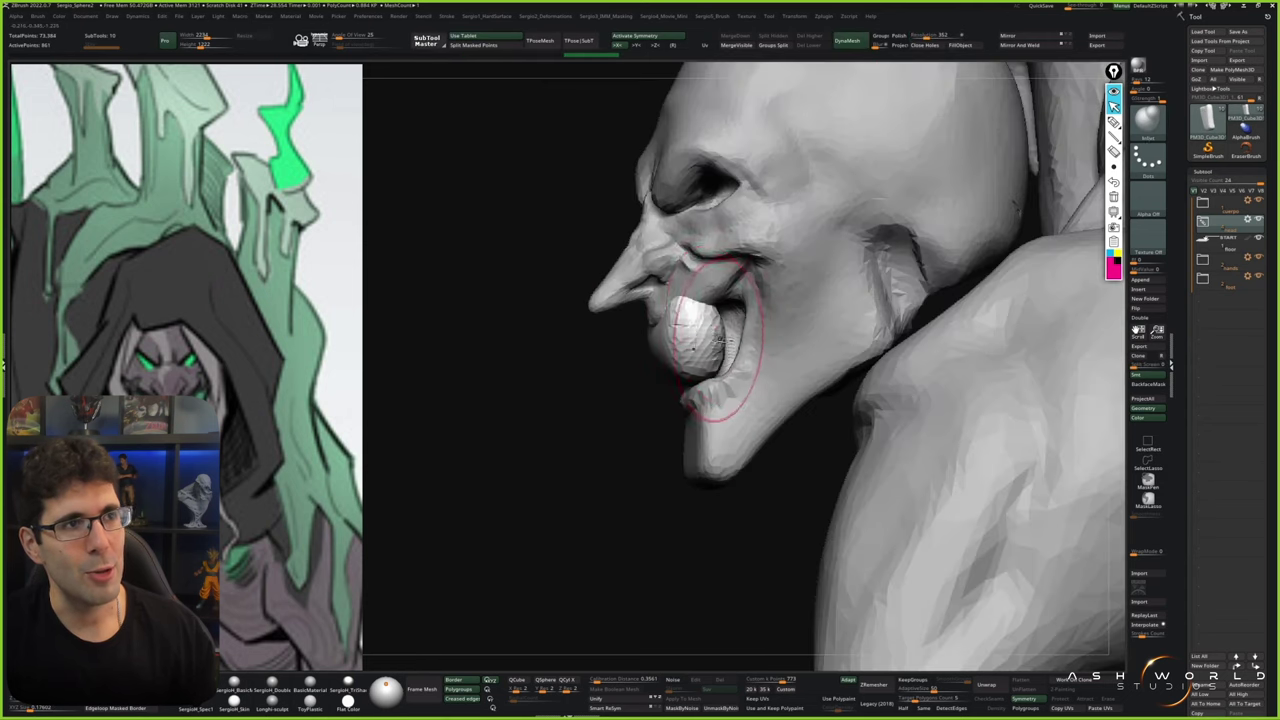
pyautogui.moveTo(690, 330)
pyautogui.mouseDown(button='right')
pyautogui.moveTo(775, 318)
pyautogui.moveTo(710, 368)
pyautogui.mouseUp(button='right')
pyautogui.moveTo(750, 330); pyautogui.dragTo(748, 357, button='right')
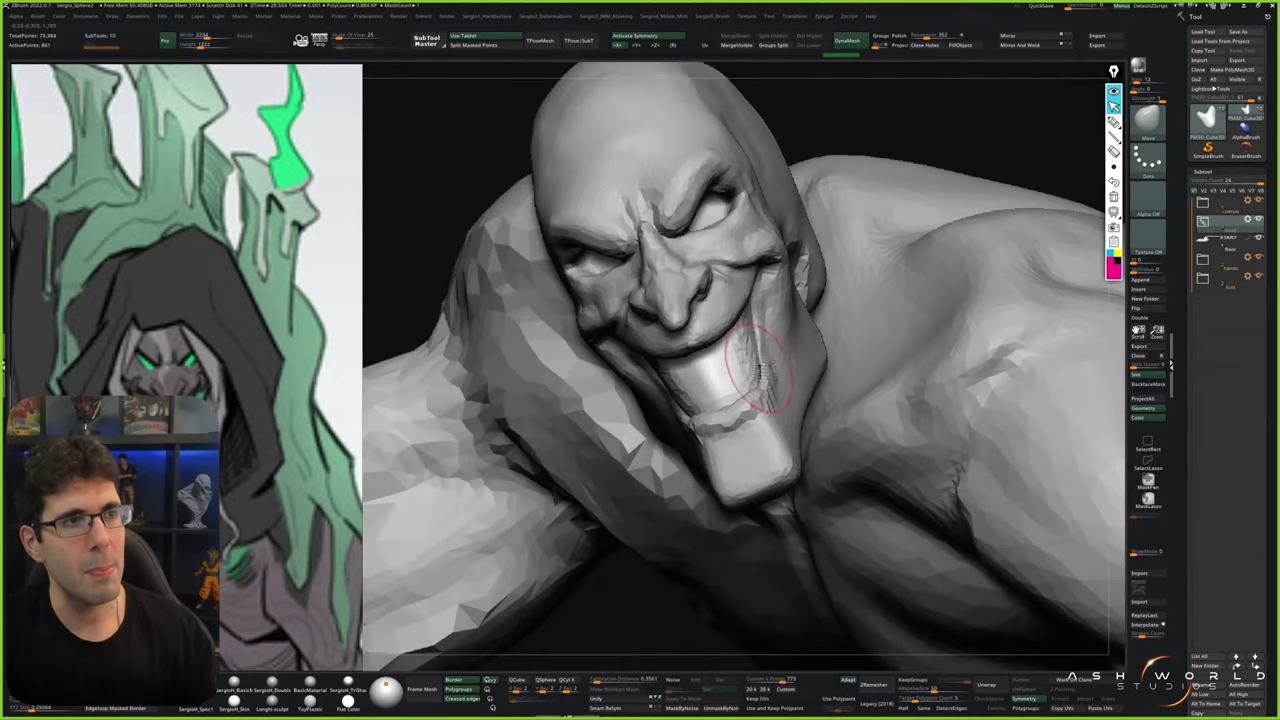
pyautogui.moveTo(787, 403)
pyautogui.mouseDown(button='right')
pyautogui.moveTo(745, 410)
pyautogui.moveTo(946, 87)
pyautogui.mouseUp(button='right')
# DynaMesh the tooth piece and carve a crease into the cheek
pyautogui.click(930, 36)
pyautogui.moveTo(760, 372)
pyautogui.mouseDown(button='right')
pyautogui.moveTo(686, 386)
pyautogui.moveTo(687, 398)
pyautogui.mouseUp(button='right')
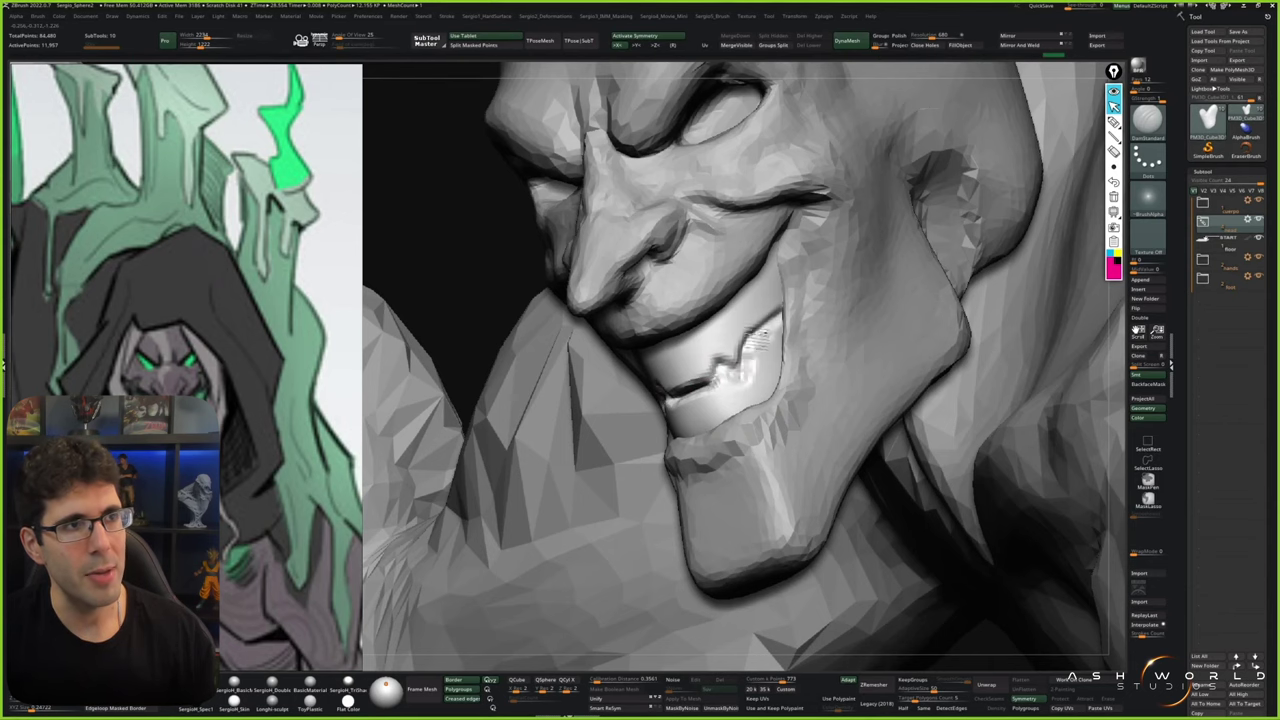
pyautogui.moveTo(700, 398); pyautogui.dragTo(703, 405, button='right')
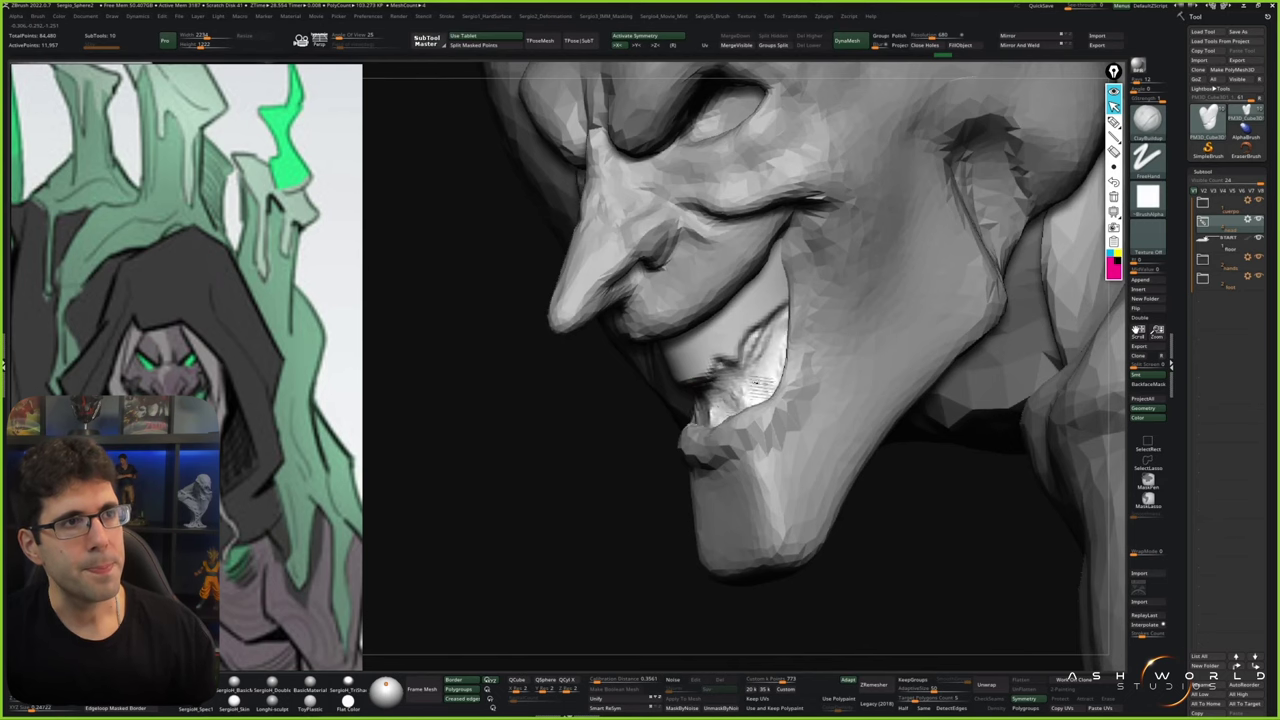
pyautogui.moveTo(781, 337); pyautogui.dragTo(742, 366)
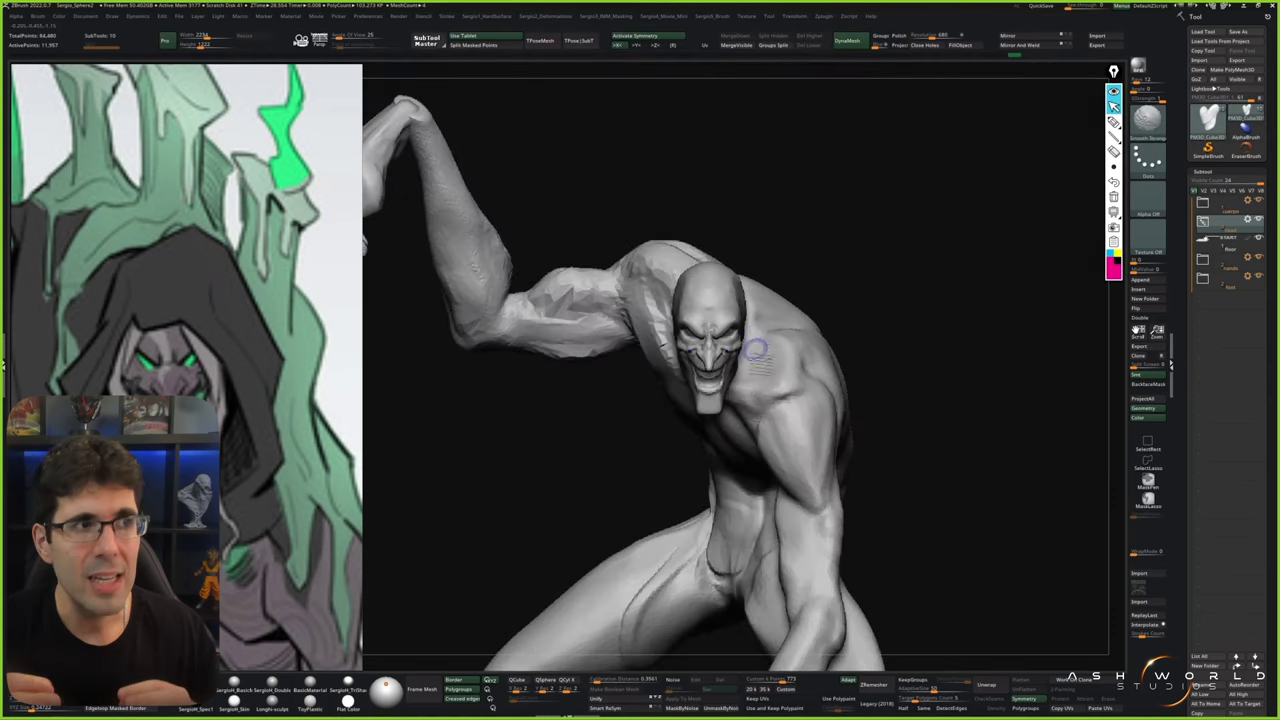
# Check the head in isolation, show the whole body, then Merge Visible into a single-piece tool
pyautogui.moveTo(708, 225)
pyautogui.mouseDown(button='right')
pyautogui.moveTo(740, 134)
pyautogui.moveTo(700, 165)
pyautogui.moveTo(686, 214)
pyautogui.moveTo(717, 309)
pyautogui.moveTo(777, 309)
pyautogui.moveTo(720, 354)
pyautogui.moveTo(700, 280)
pyautogui.moveTo(720, 300)
pyautogui.moveTo(786, 303)
pyautogui.moveTo(739, 270)
pyautogui.moveTo(790, 300)
pyautogui.mouseUp(button='right')
pyautogui.keyDown('ctrl'); pyautogui.keyDown('shift'); pyautogui.click(668, 315); pyautogui.keyUp('shift'); pyautogui.keyUp('ctrl')
pyautogui.keyDown('ctrl'); pyautogui.keyDown('shift'); pyautogui.click(690, 320); pyautogui.keyUp('shift'); pyautogui.keyUp('ctrl')
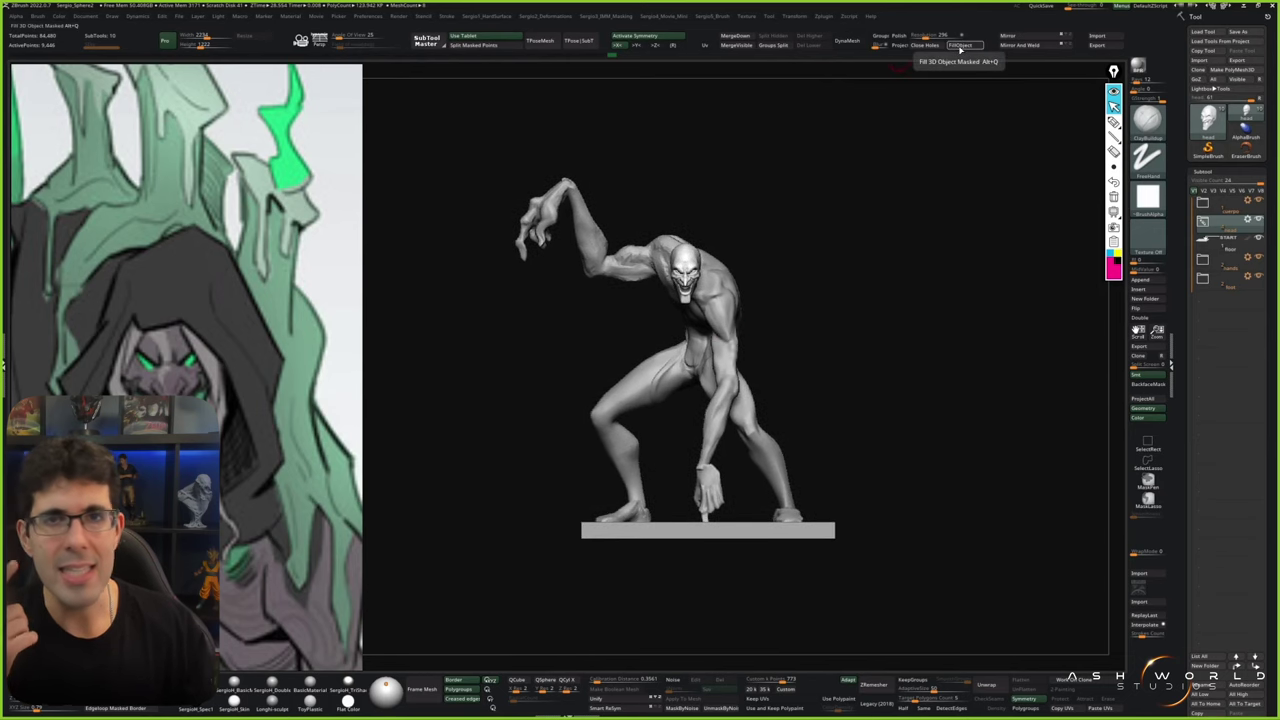
pyautogui.click(736, 45)
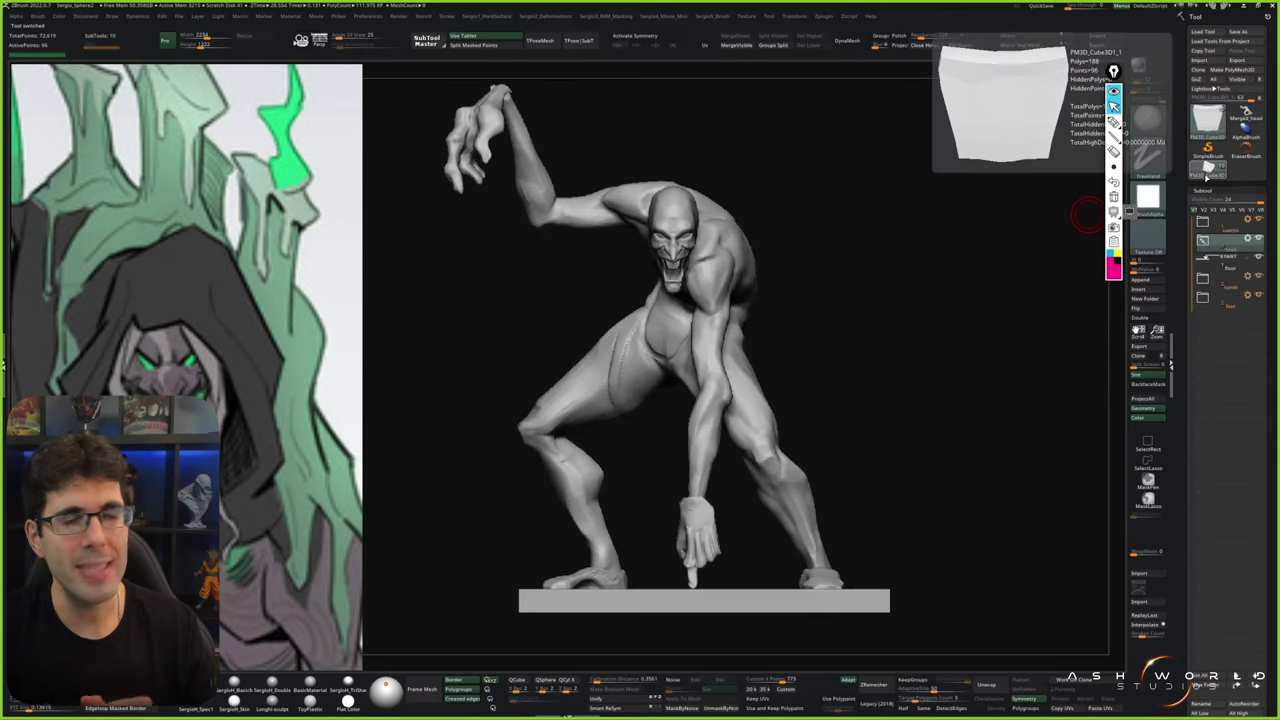
pyautogui.click(1209, 160)
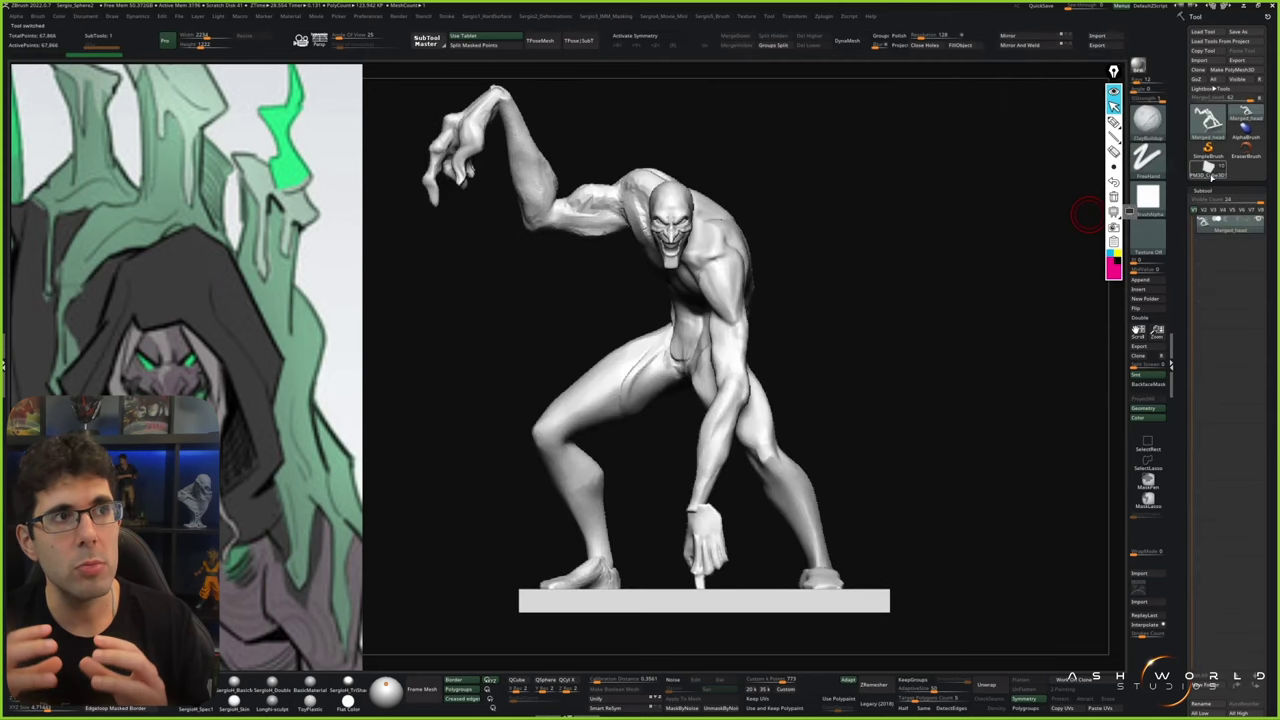
pyautogui.click(1209, 160)
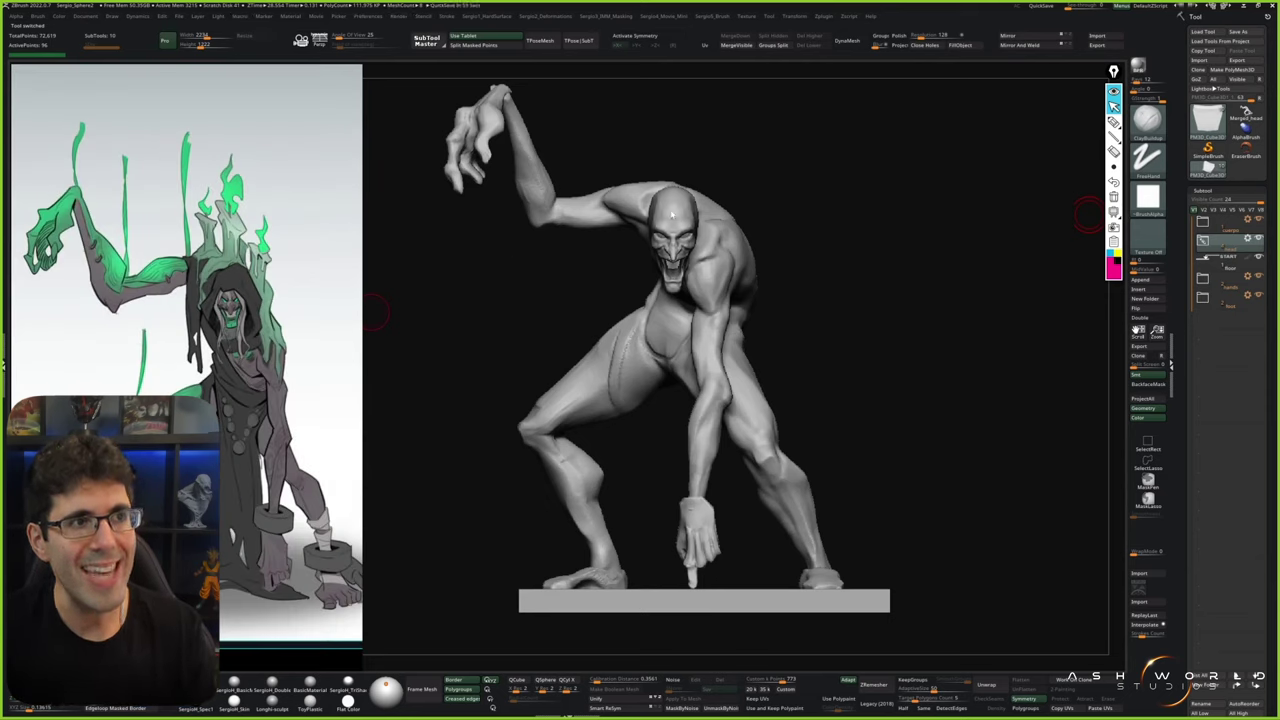
pyautogui.click(1246, 112)
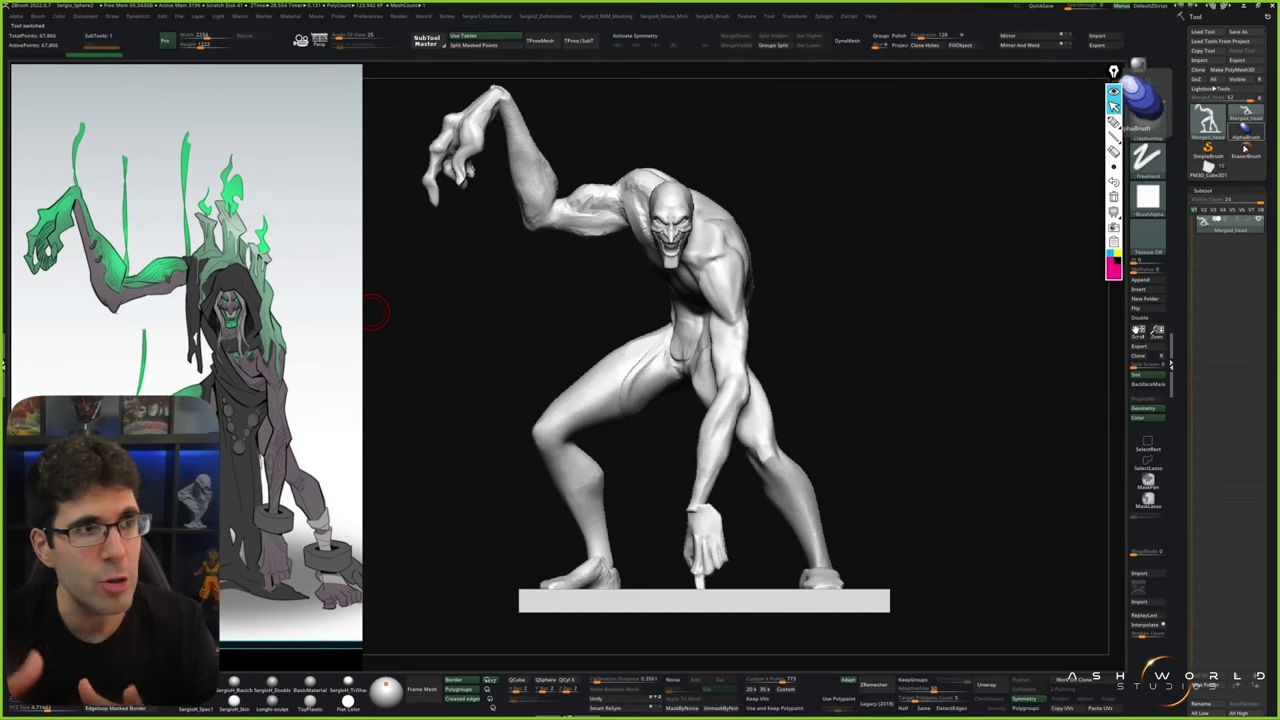
pyautogui.moveTo(375, 312); pyautogui.dragTo(250, 320)
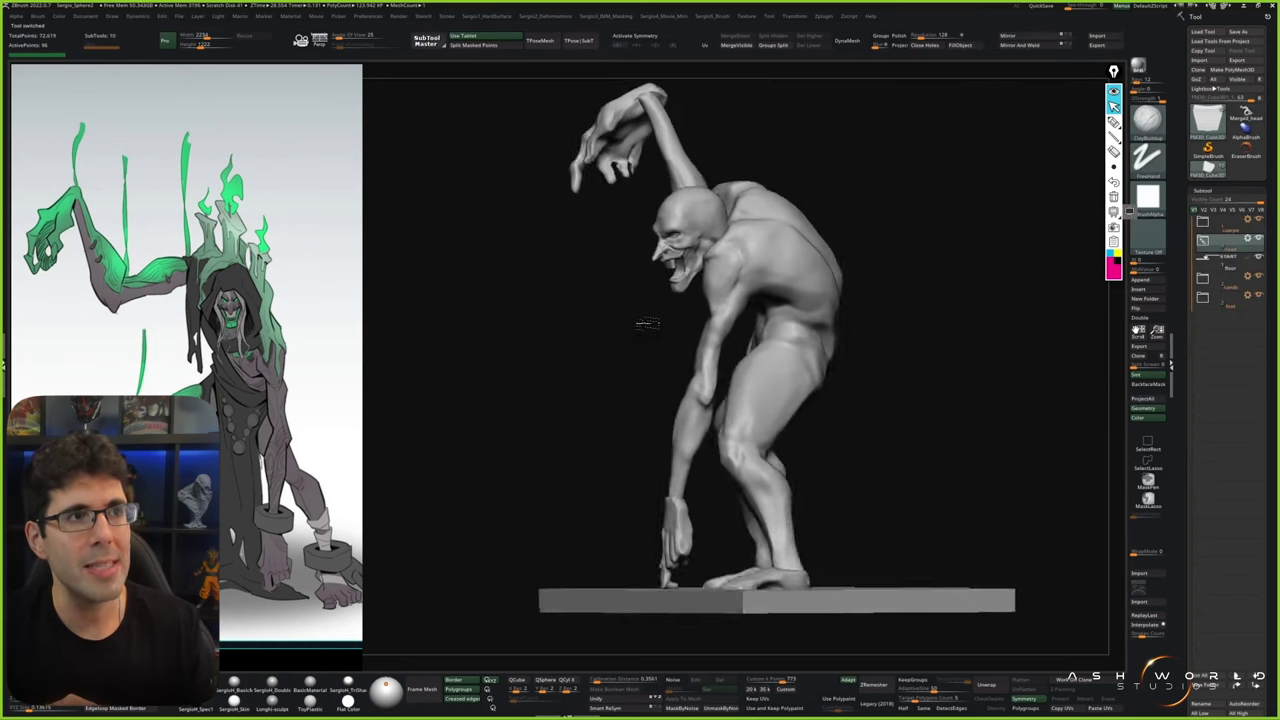
pyautogui.moveTo(950, 350); pyautogui.dragTo(990, 352)
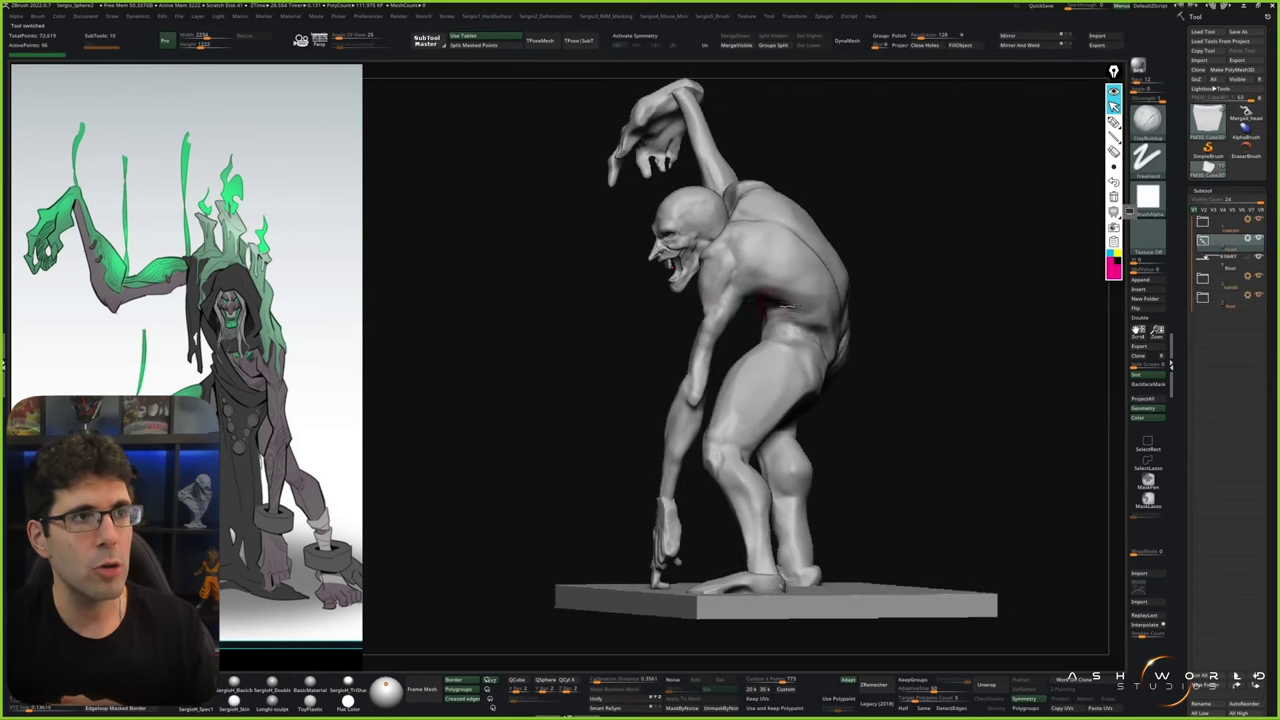
pyautogui.moveTo(1245, 117)
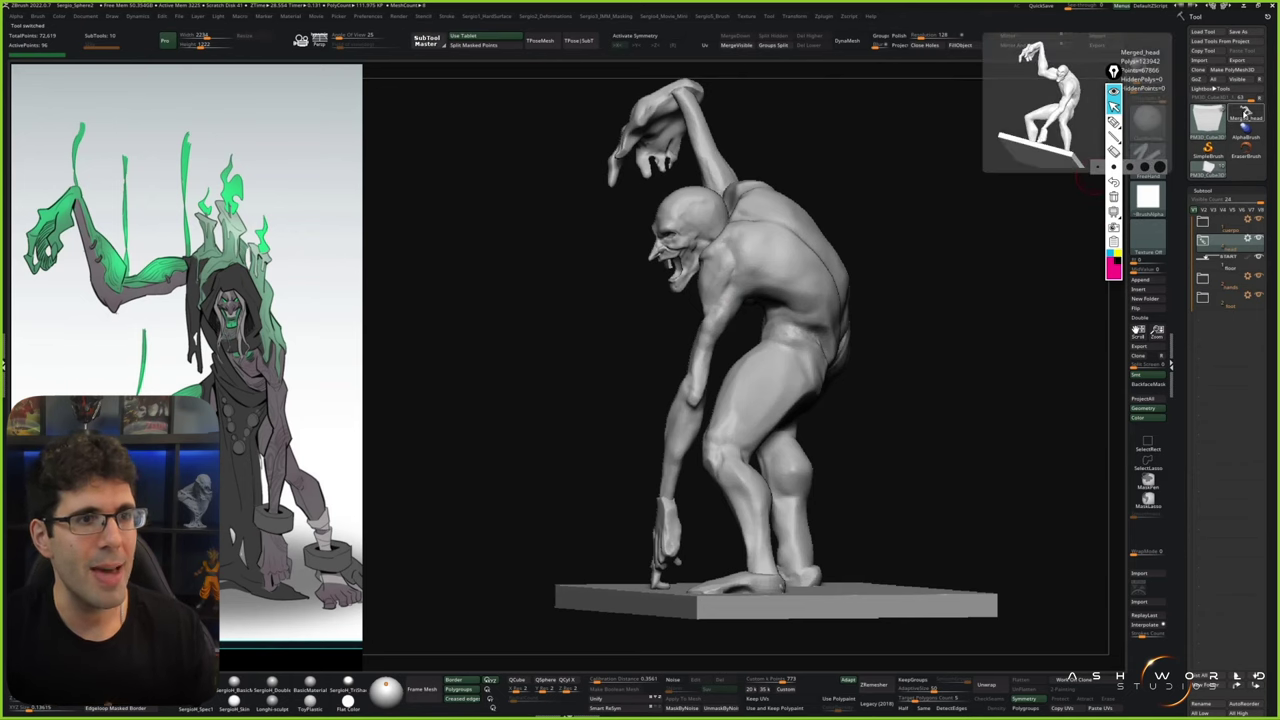
pyautogui.click(1245, 115)
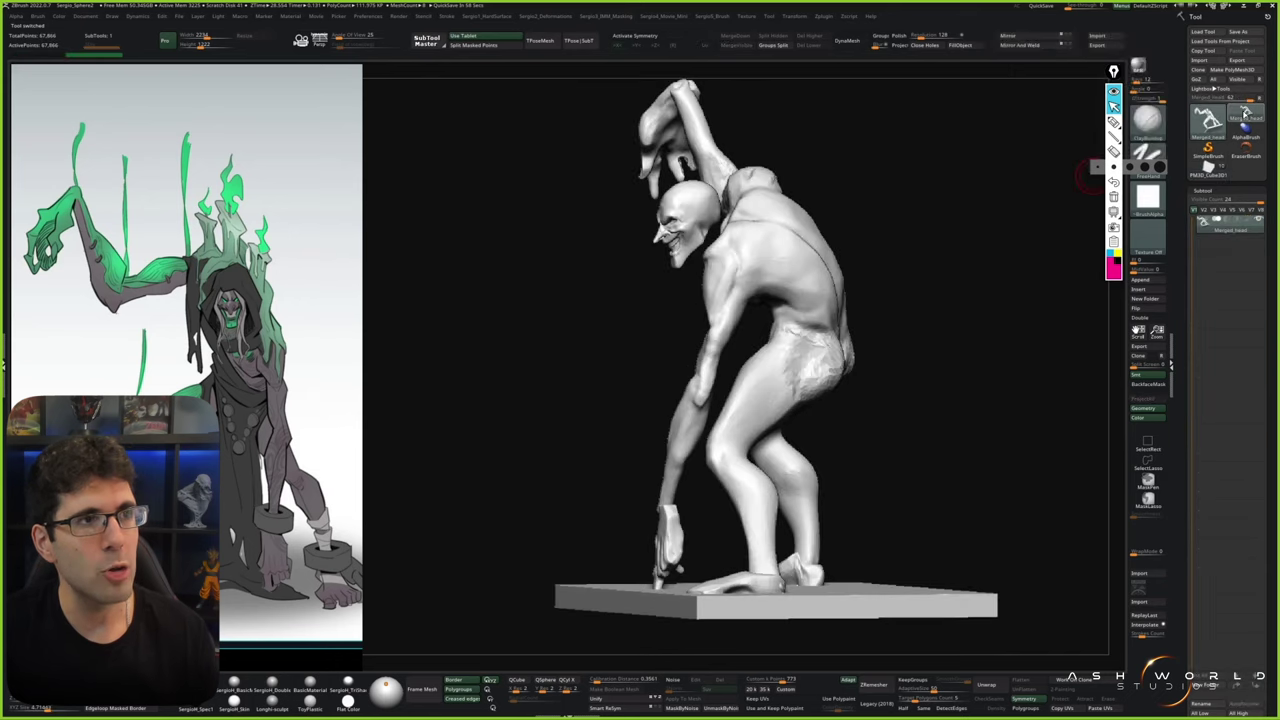
pyautogui.moveTo(1090, 182); pyautogui.dragTo(812, 276)
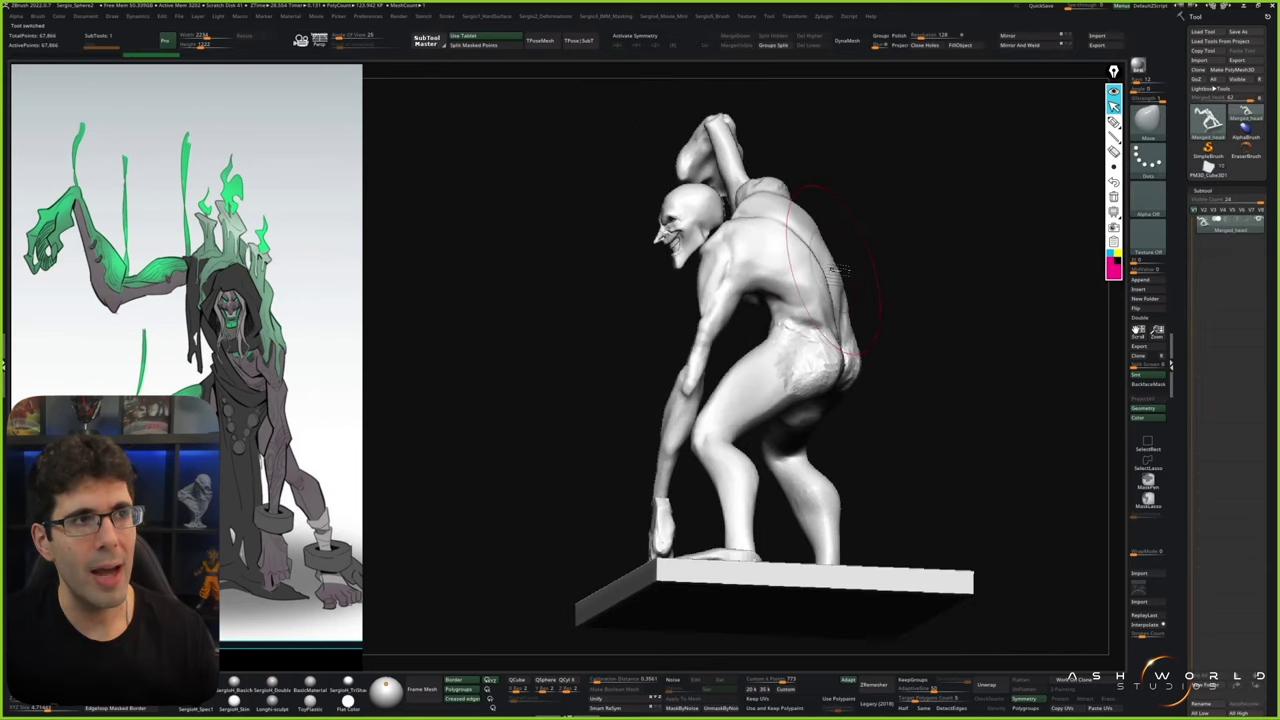
pyautogui.moveTo(815, 218); pyautogui.dragTo(778, 198, button='right')
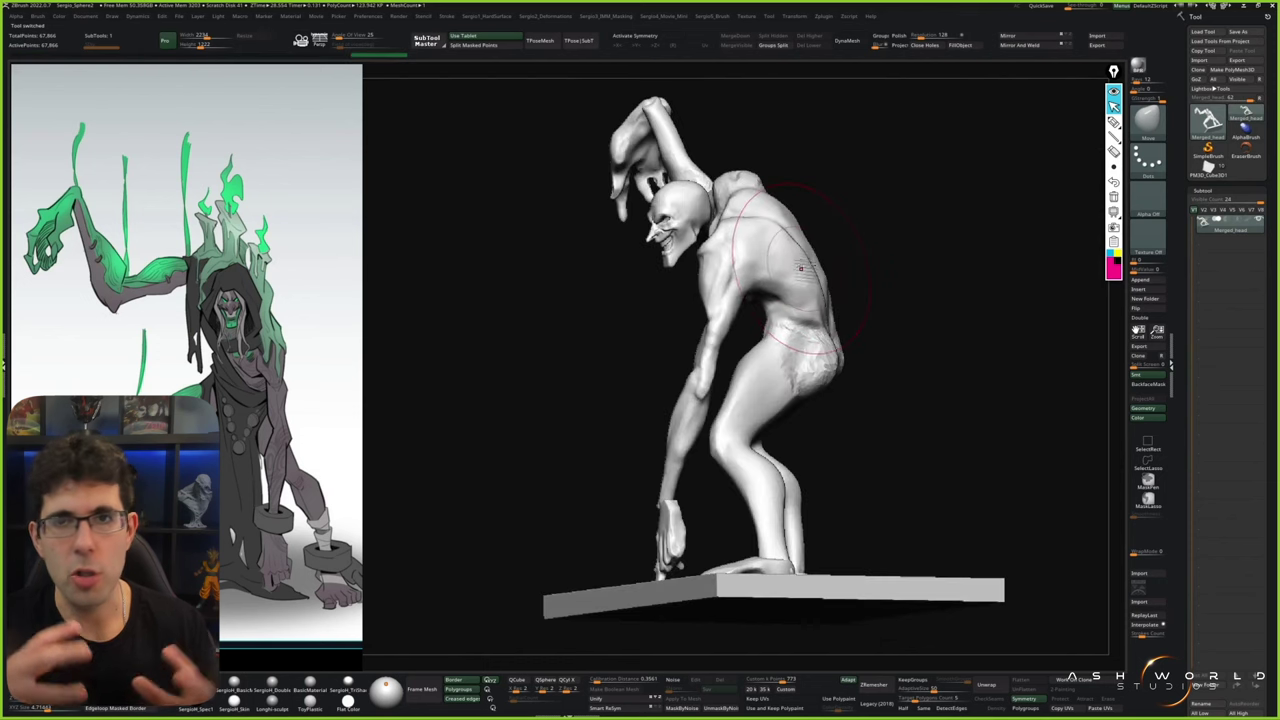
pyautogui.moveTo(778, 198); pyautogui.dragTo(868, 300, button='right')
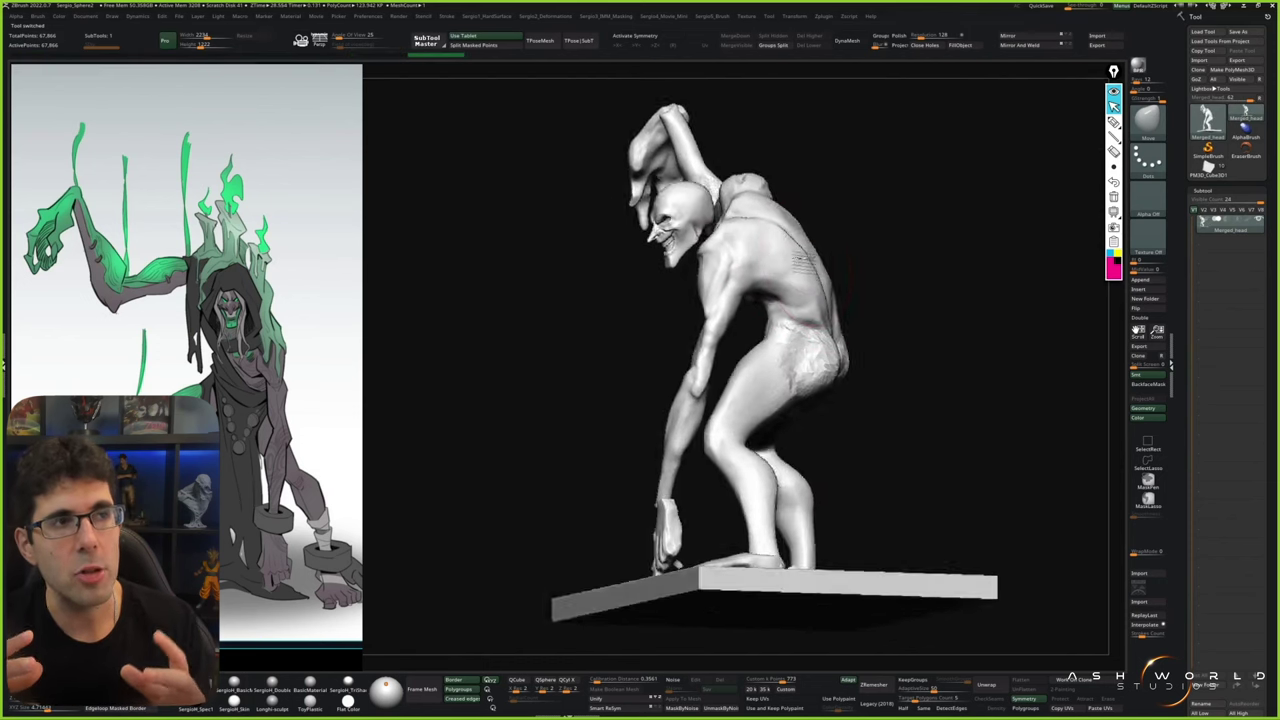
pyautogui.moveTo(868, 302)
pyautogui.mouseDown(button='right')
pyautogui.moveTo(785, 296)
pyautogui.moveTo(1000, 230)
pyautogui.mouseUp(button='right')
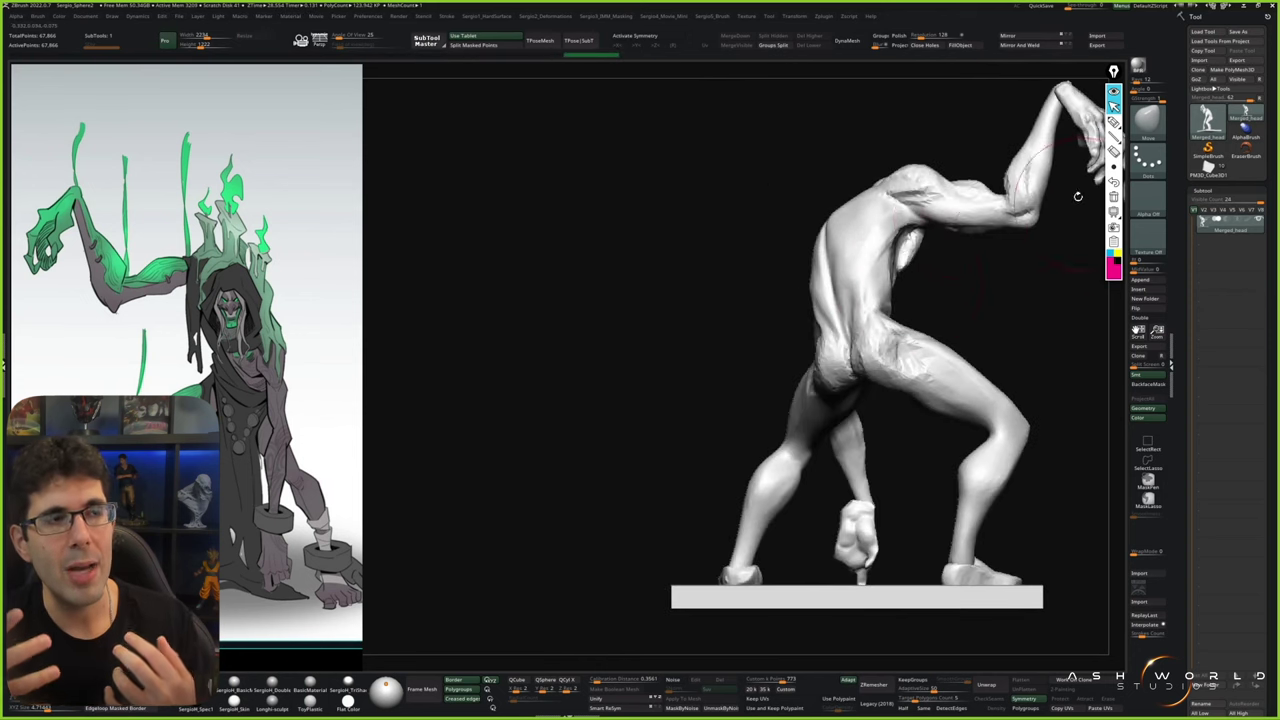
pyautogui.moveTo(1080, 194); pyautogui.dragTo(820, 225, button='right')
pyautogui.hotkey('shift', 'd')
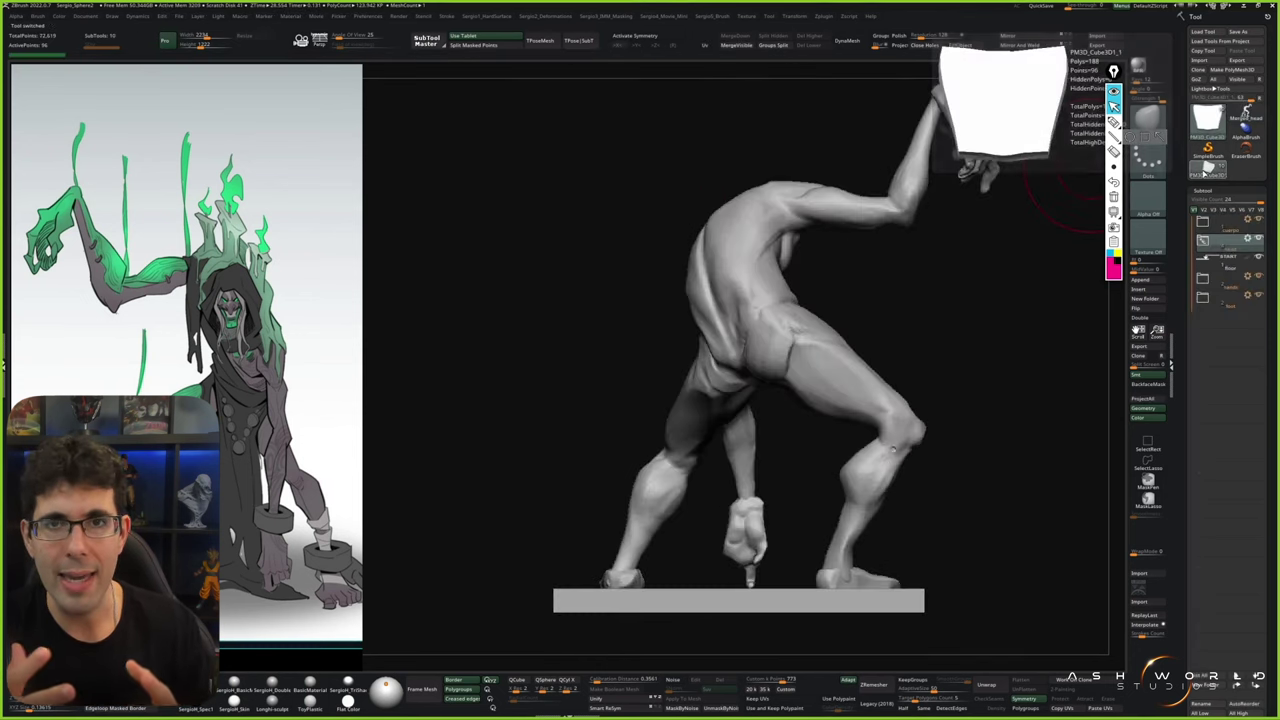
pyautogui.hotkey('shift', 'd')
pyautogui.moveTo(1085, 185); pyautogui.dragTo(965, 243, button='right')
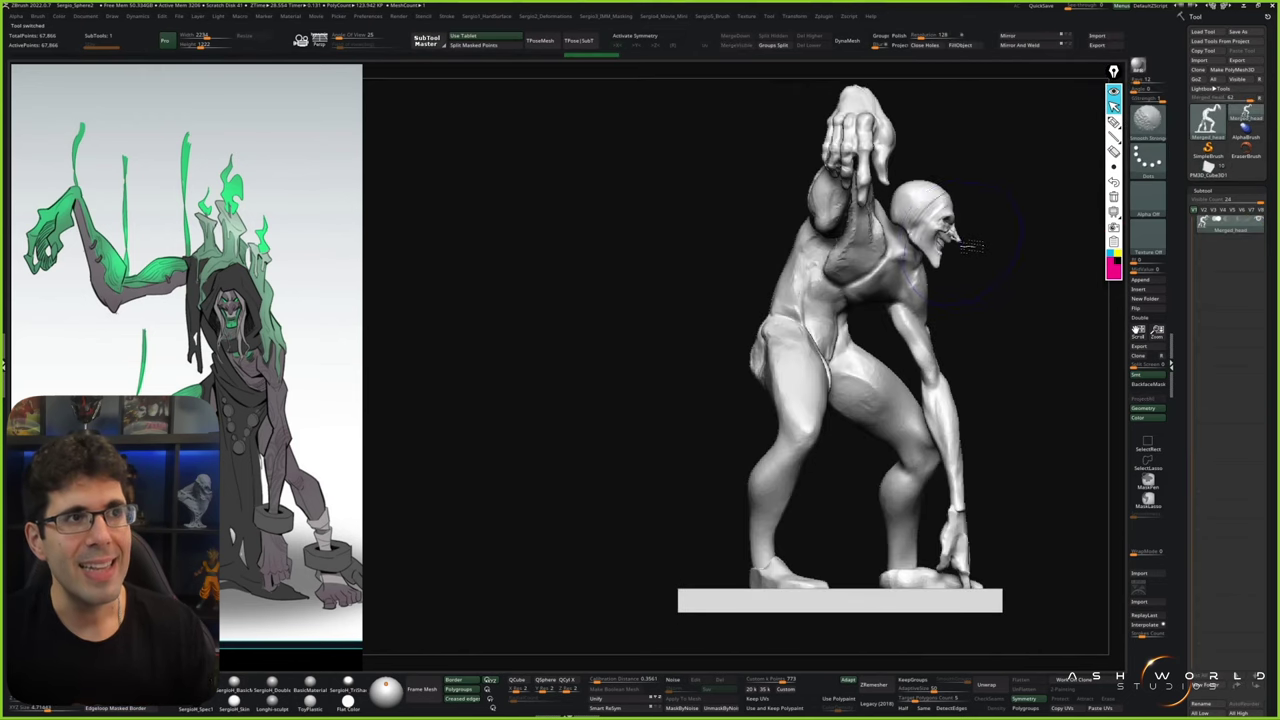
pyautogui.click(1246, 114)
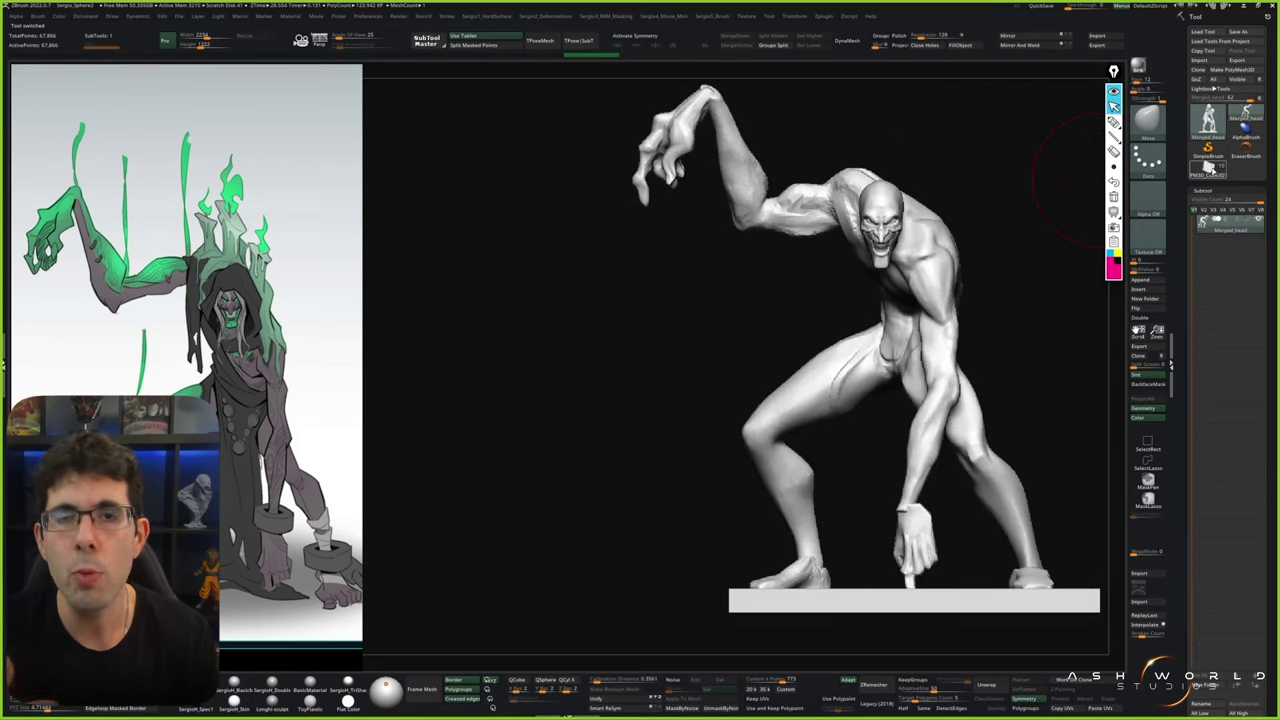
pyautogui.moveTo(818, 237)
pyautogui.mouseDown(button='right')
pyautogui.moveTo(935, 284)
pyautogui.moveTo(866, 220)
pyautogui.mouseUp(button='right')
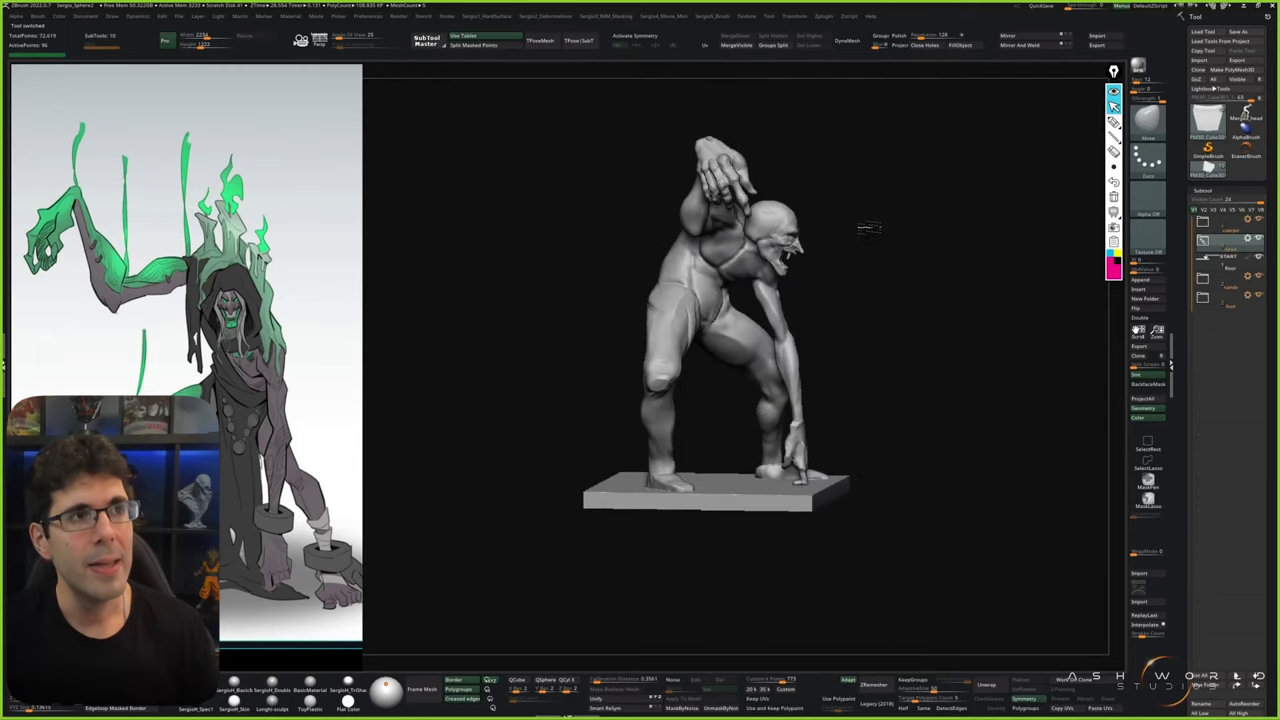